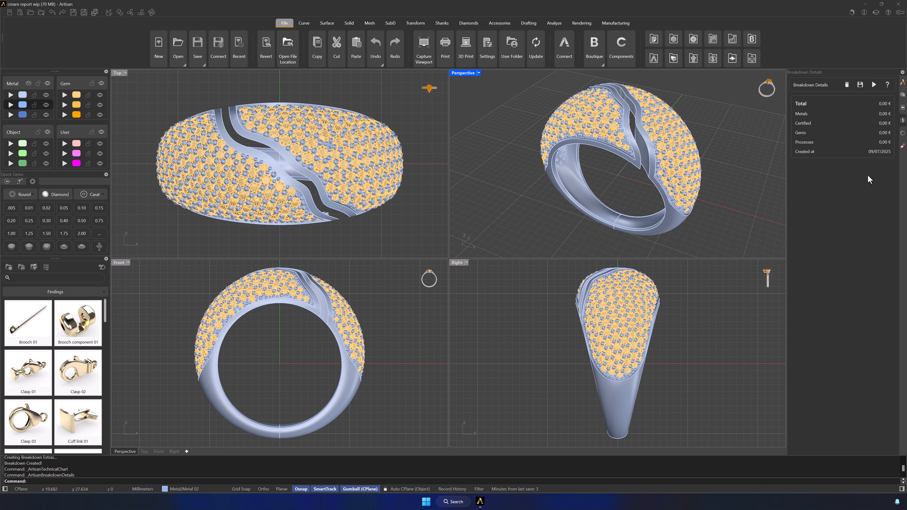
Step: Calculate the ring's breakdown details and start its report with client ID RhinoArtisan, the PO number and style RA-1001
left_click(874, 86)
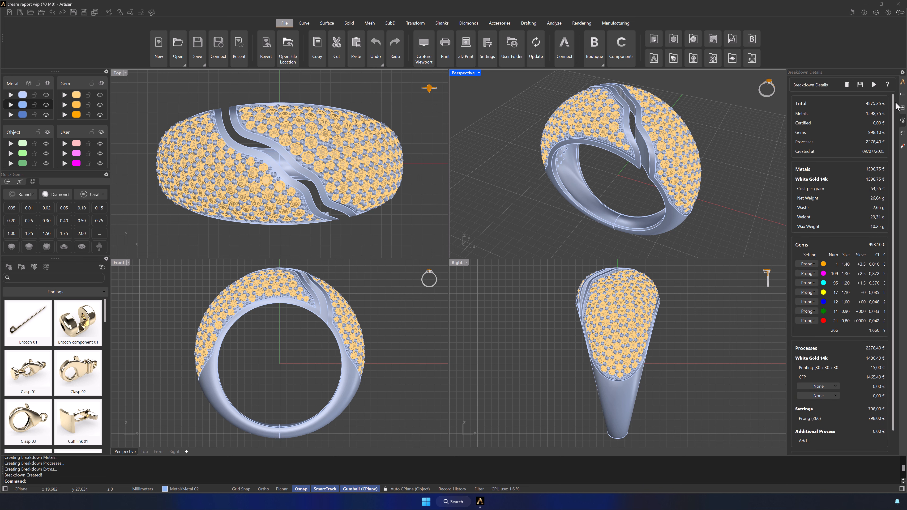
left_click(902, 107)
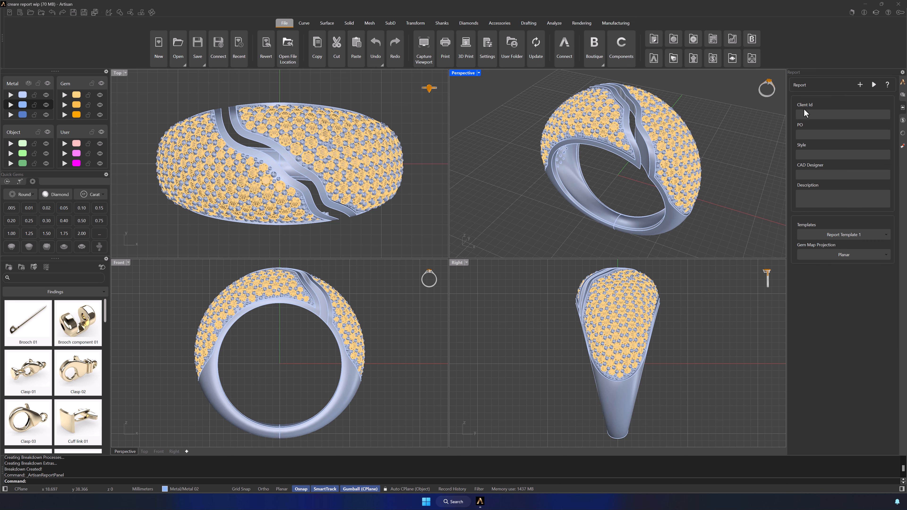
type("RhinoArtisan")
left_click(806, 136)
type("PO-2025-527")
left_click(806, 156)
type("RA-1001")
Step: Enter the CAD designer's name and the description "Open ring with two pave areas. Hollow with confort fit.", and generate the report
left_click(806, 176)
type("John")
left_click(806, 201)
type("Open ring with two pave areas. Hollow with confort fit.")
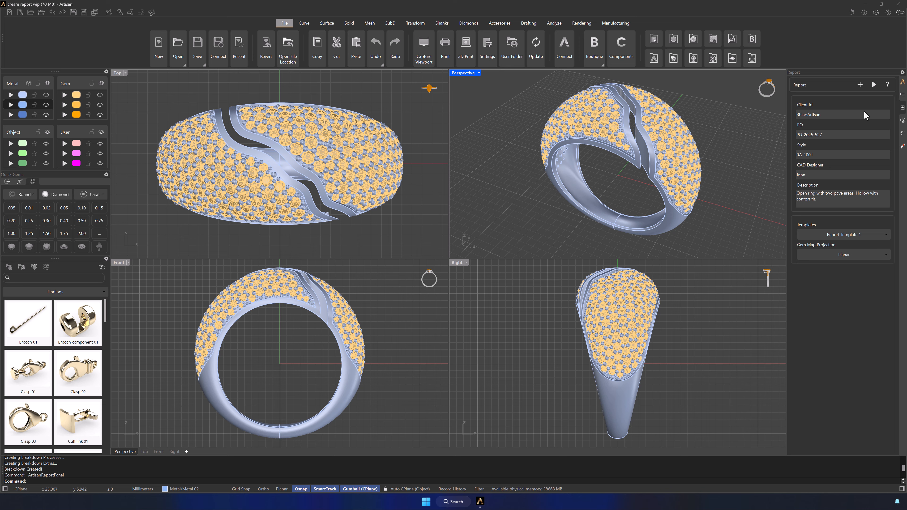
left_click(875, 85)
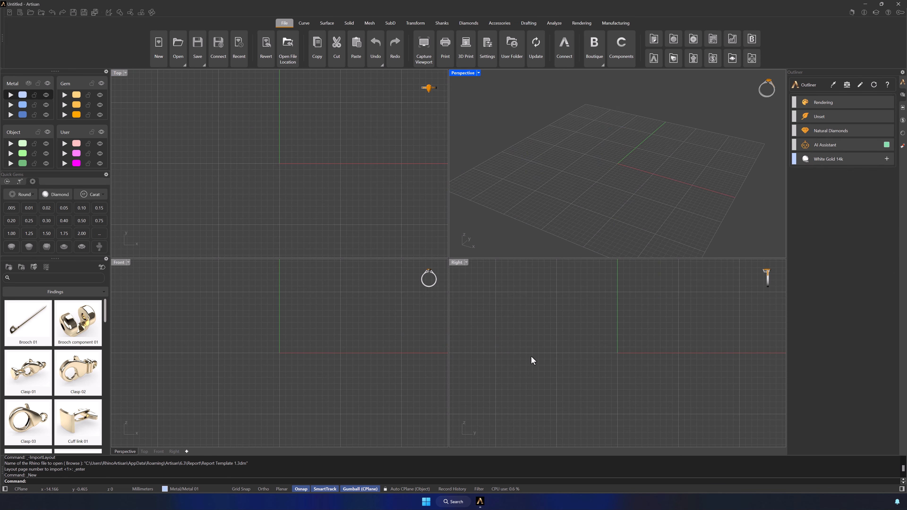
Step: Open Report Template 1 from the Report subfolder of the Artisan user folder
left_click(513, 54)
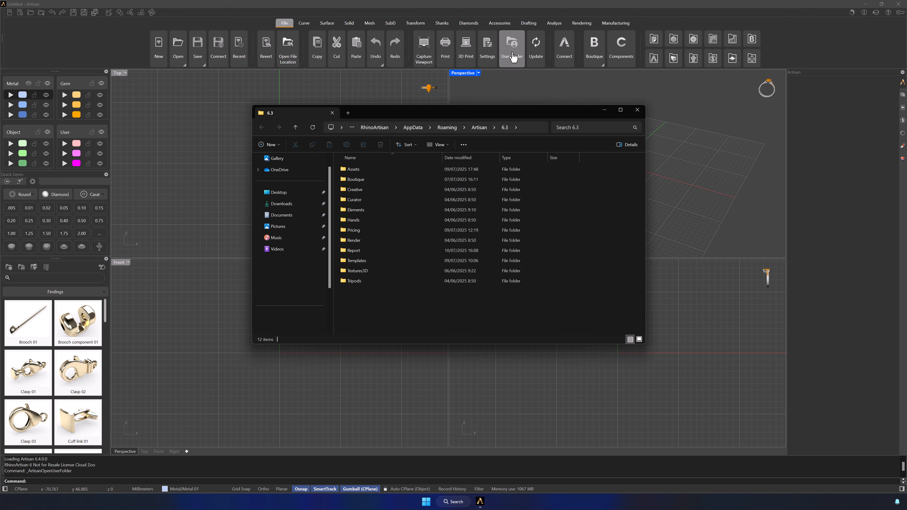
double_click(353, 251)
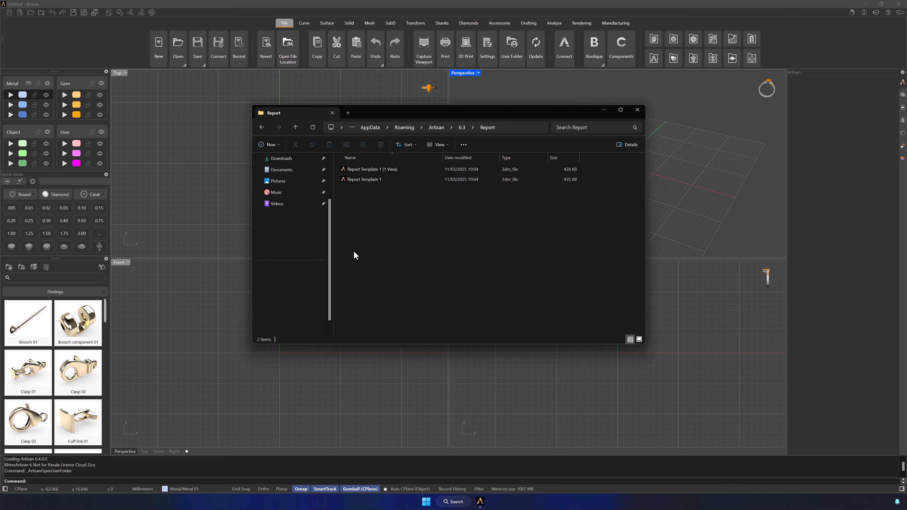
double_click(366, 179)
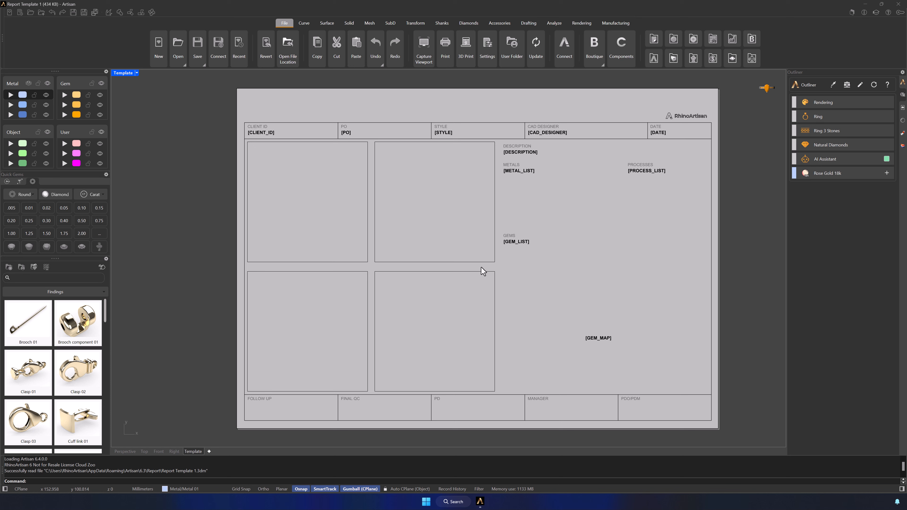
Step: Delete three of the template's four detail views, keeping only the one below the client ID cell
left_click(481, 262)
left_click(464, 272, "shift")
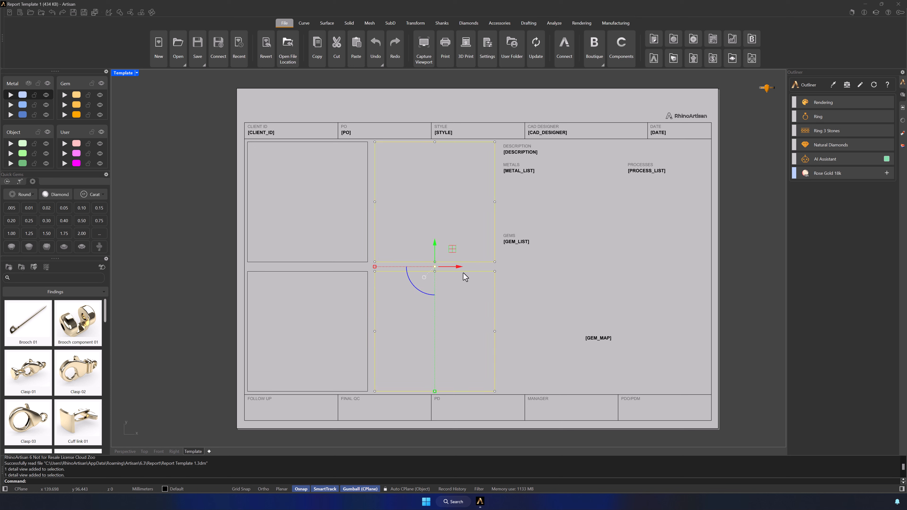
left_click(364, 272, "shift")
key("Delete")
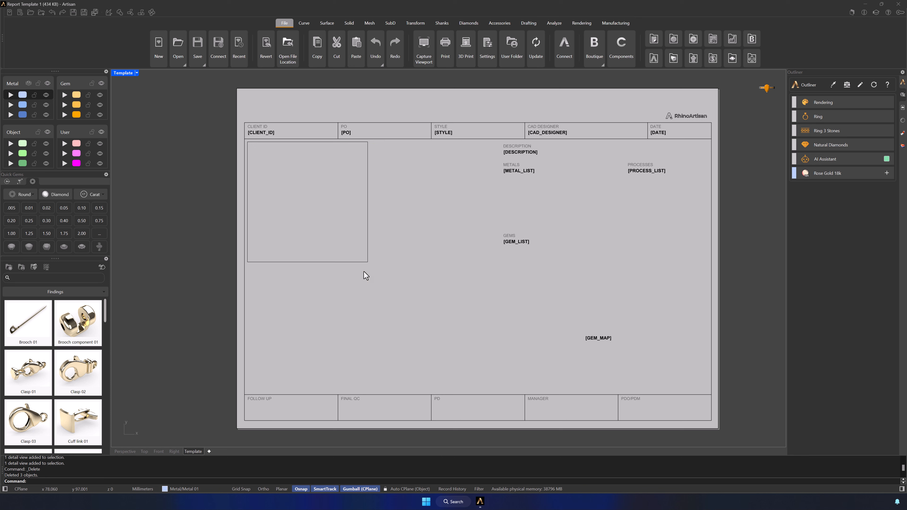
Step: Move the remaining detail view to the middle of the sheet, over the gem list placeholder
left_click(364, 262)
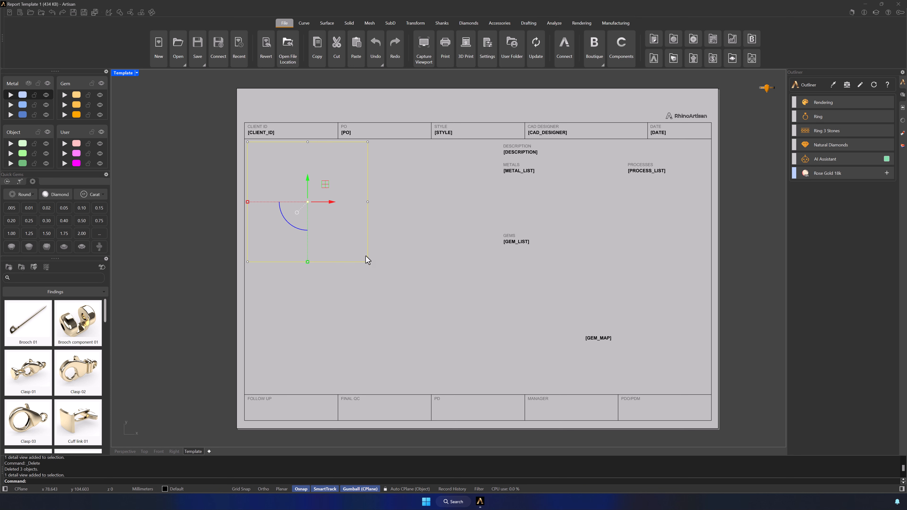
left_click_drag(330, 192, 561, 248)
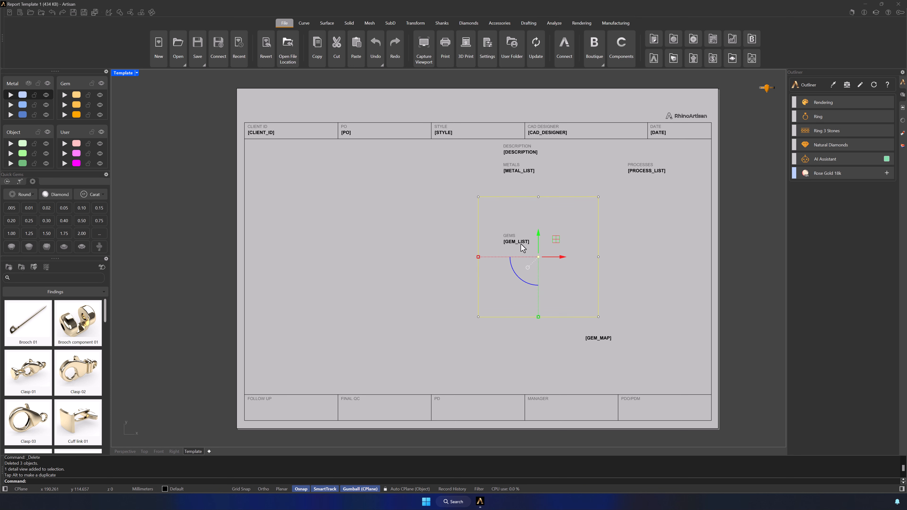
left_click(433, 238)
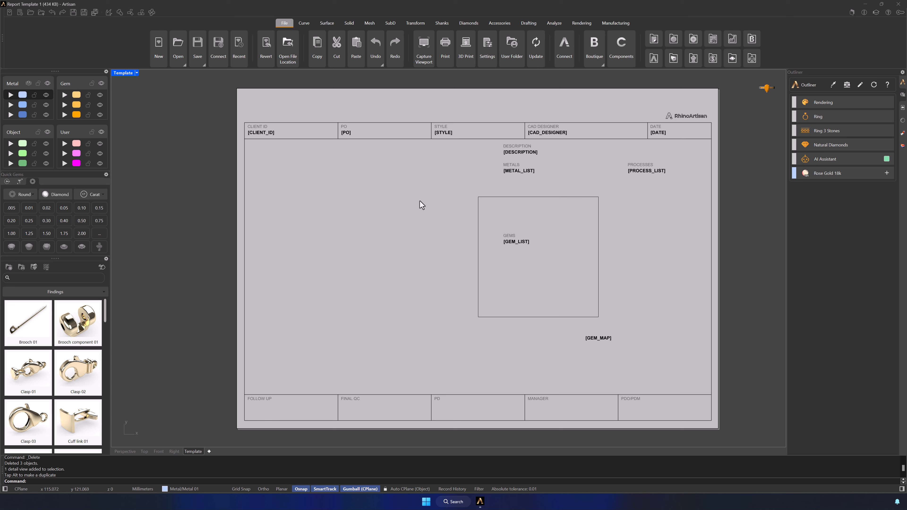
Step: Draw a rectangle matching the CLIENT ID header cell, corner to corner
left_click(305, 25)
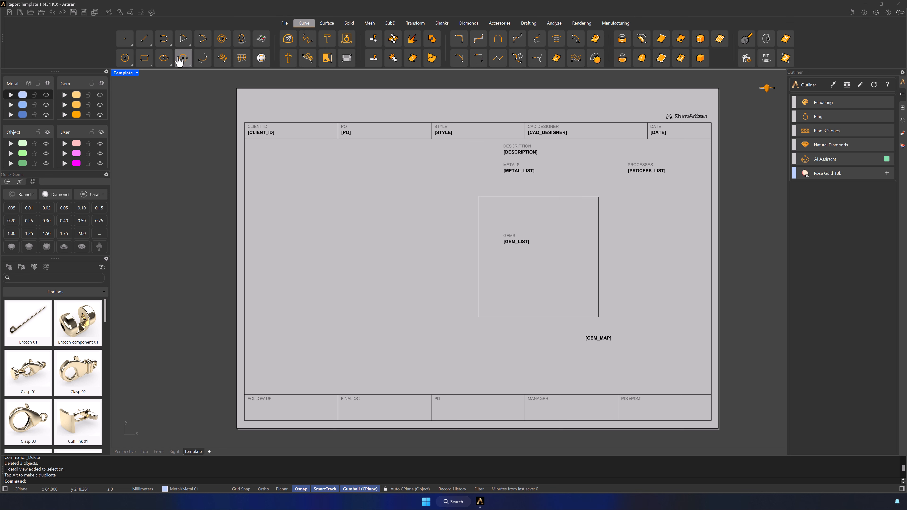
left_click(145, 57)
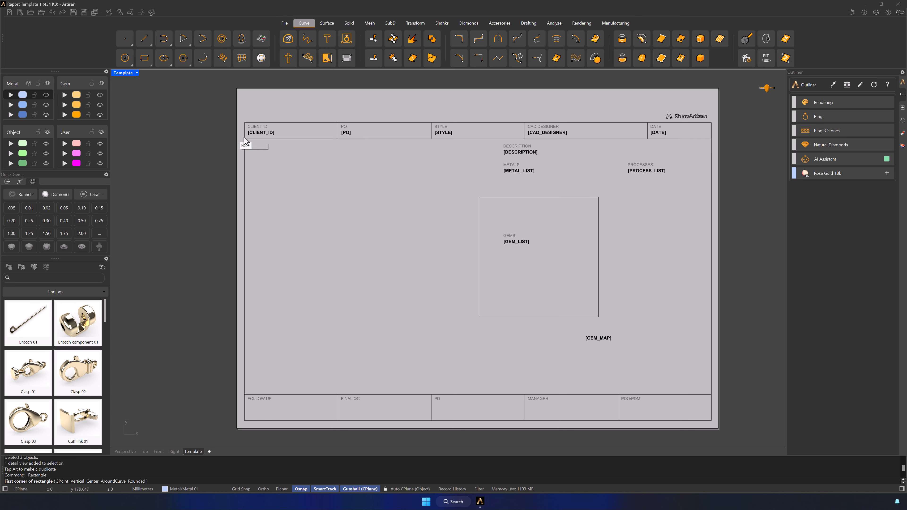
left_click(243, 122)
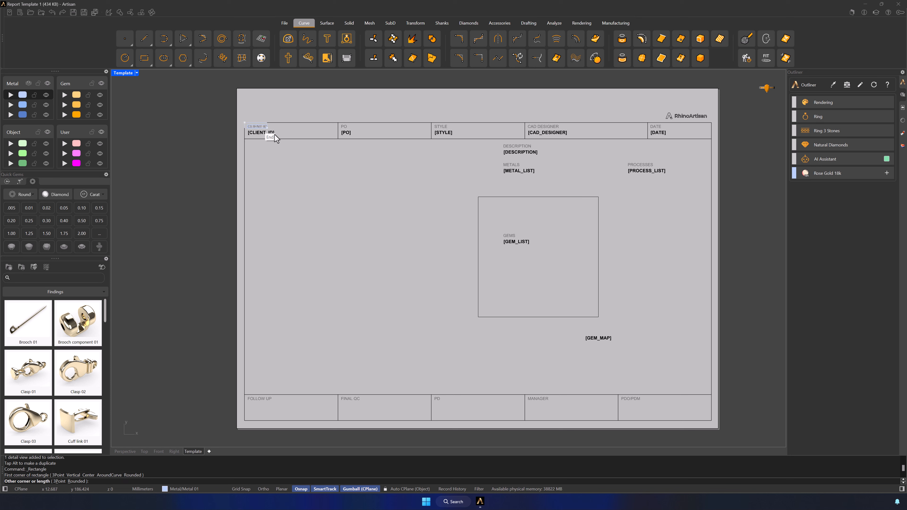
left_click(337, 140)
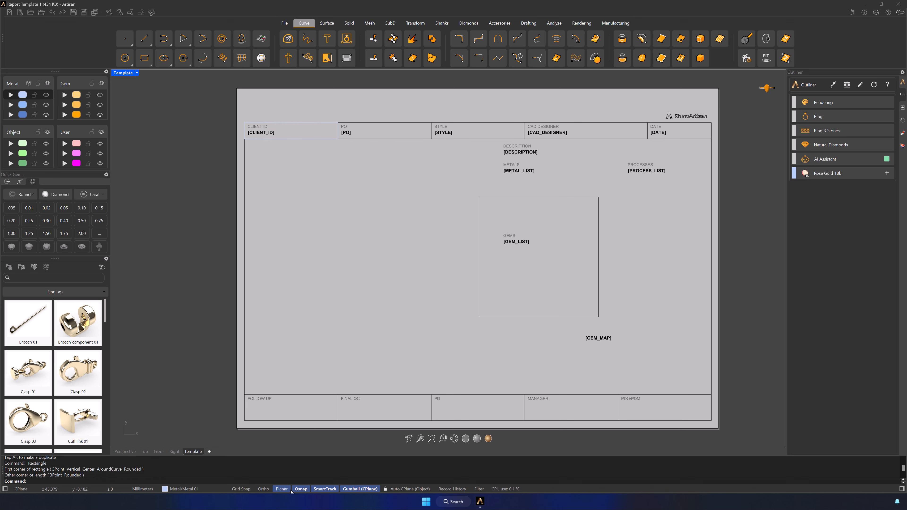
Step: Change the new CLIENT ID rectangle to the Default layer
left_click(304, 138)
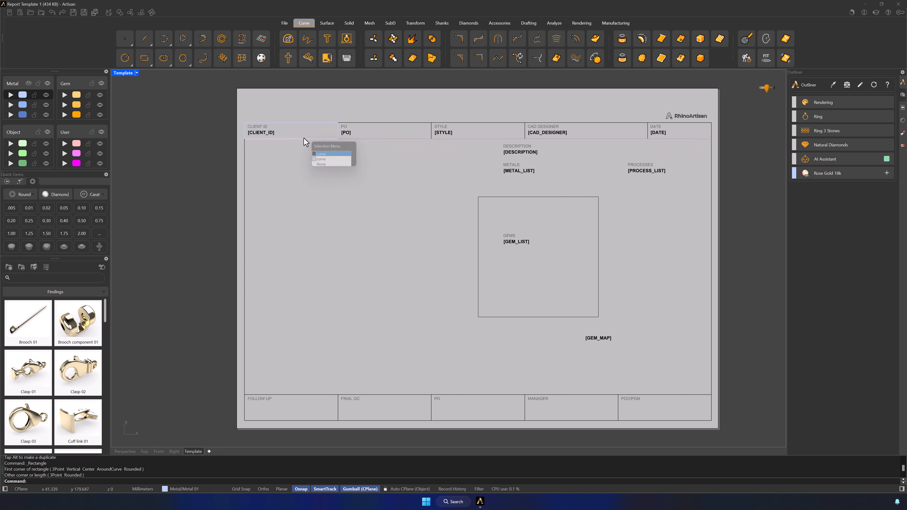
left_click(326, 165)
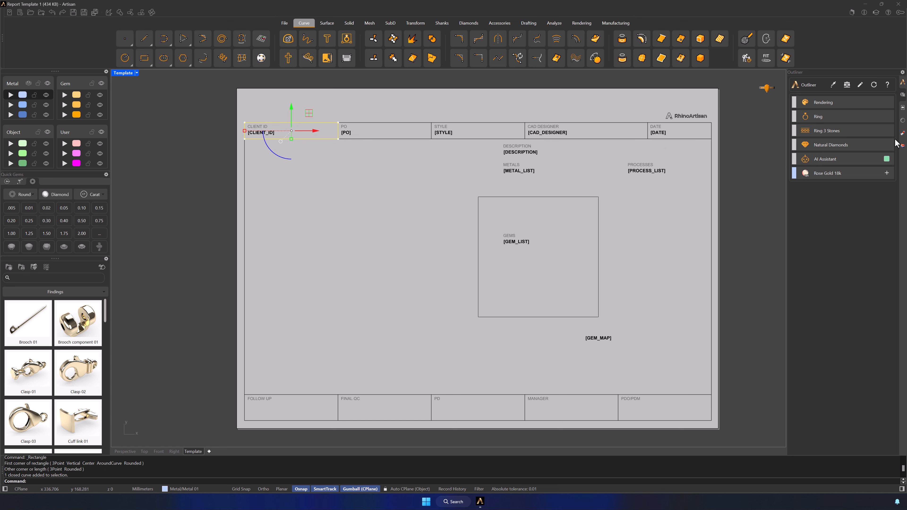
left_click(903, 146)
right_click(805, 110)
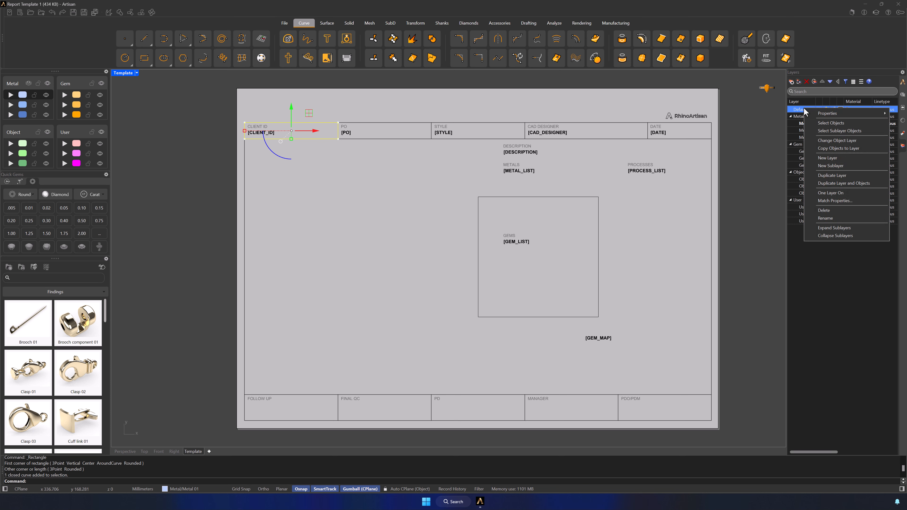
left_click(826, 140)
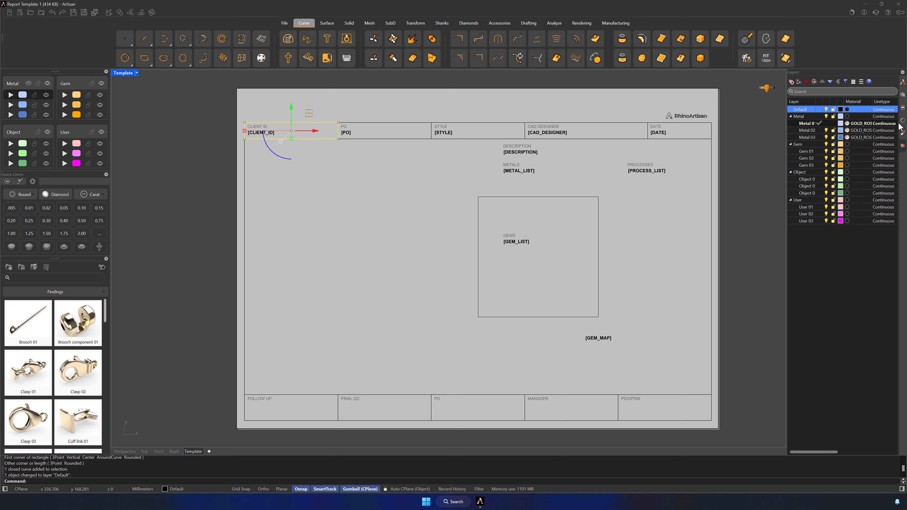
left_click(903, 96)
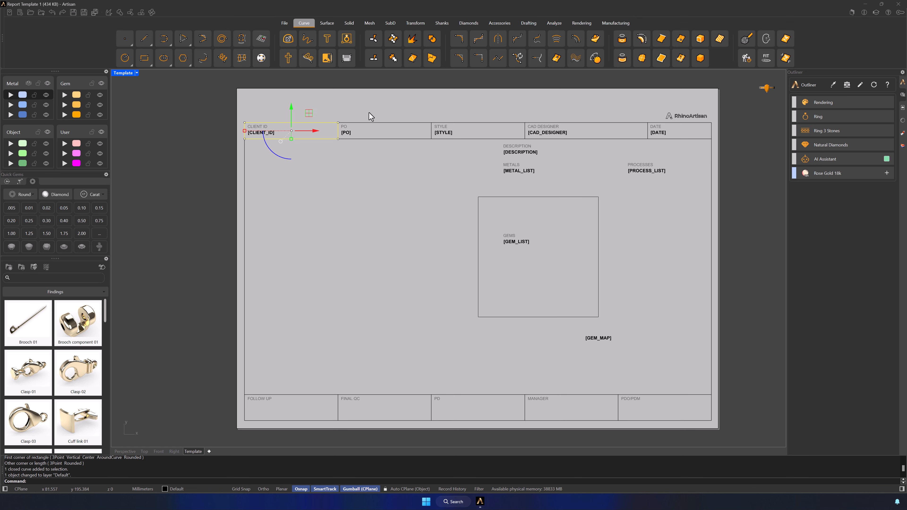
Step: Array the CLIENT ID rectangle 1 × 7 × 1 in X, Y and Z with a Y spacing of -10.121, and delete the original rectangle
left_click(415, 23)
left_click(552, 57)
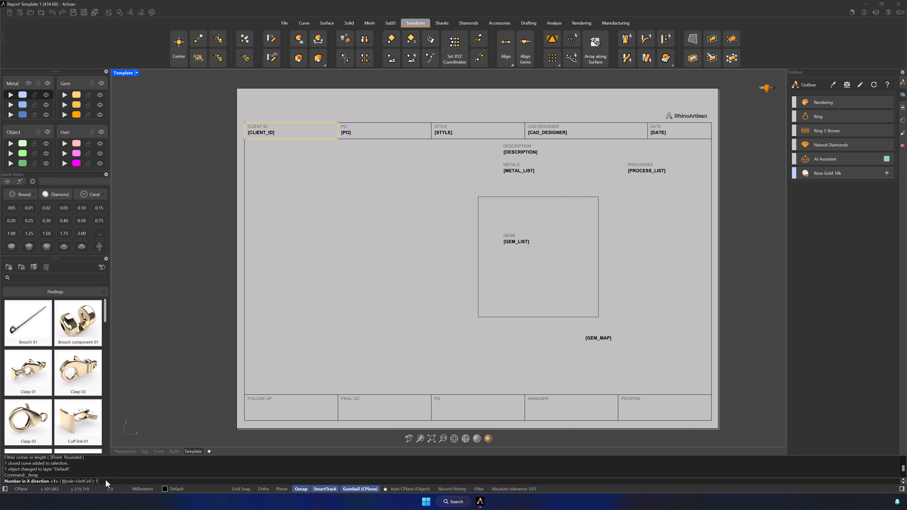
key("Return")
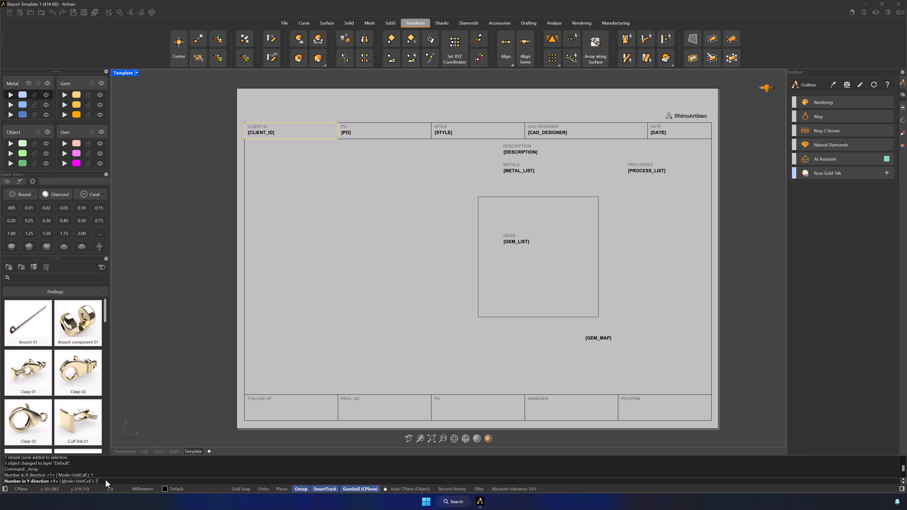
key("Return")
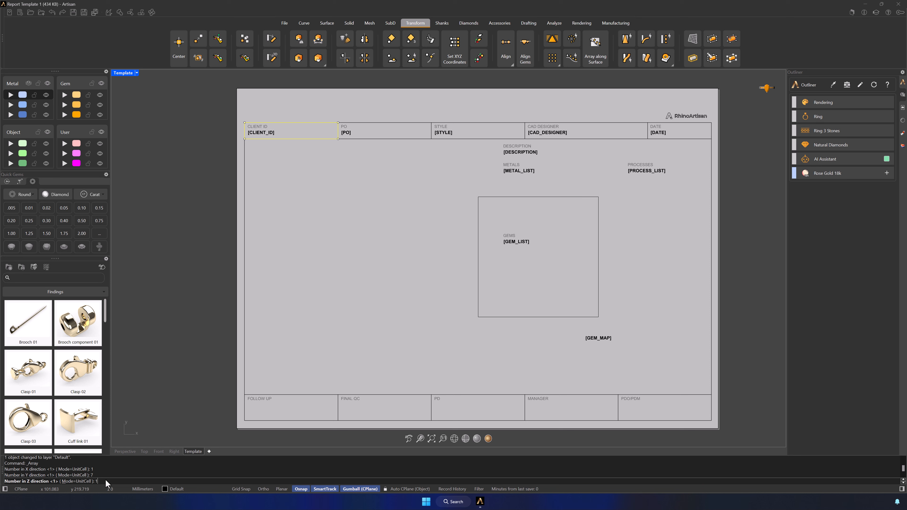
key("Return")
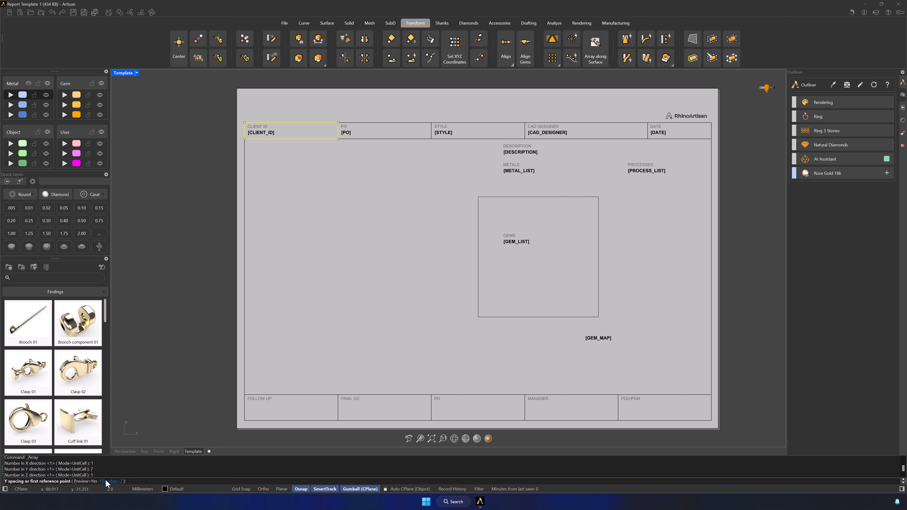
type("-10.121")
key("Return")
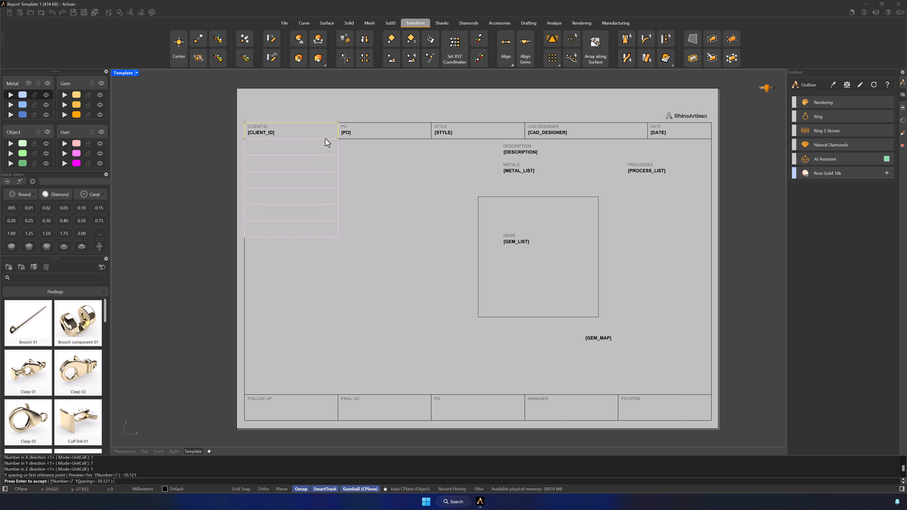
key("Return")
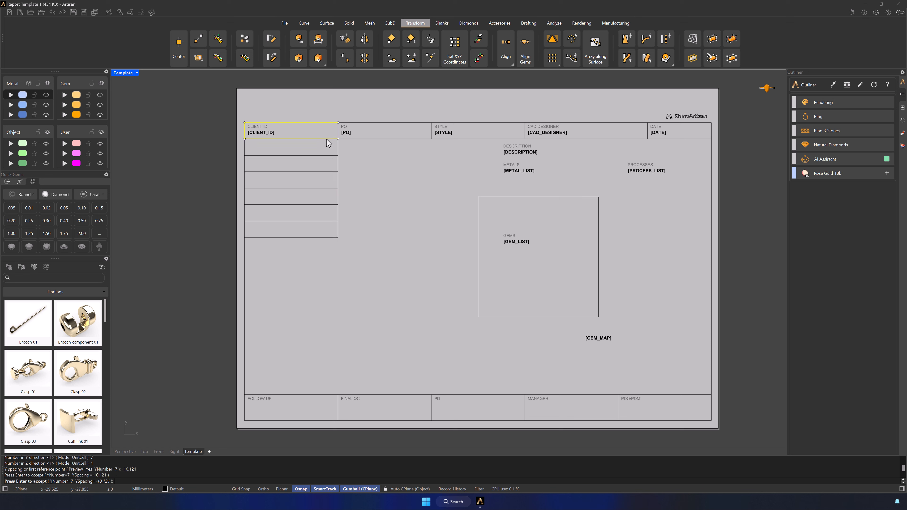
key("Delete")
Step: Shorten the horizontal header line by moving its far endpoint to the corner of the CLIENT ID cell
left_click(322, 139)
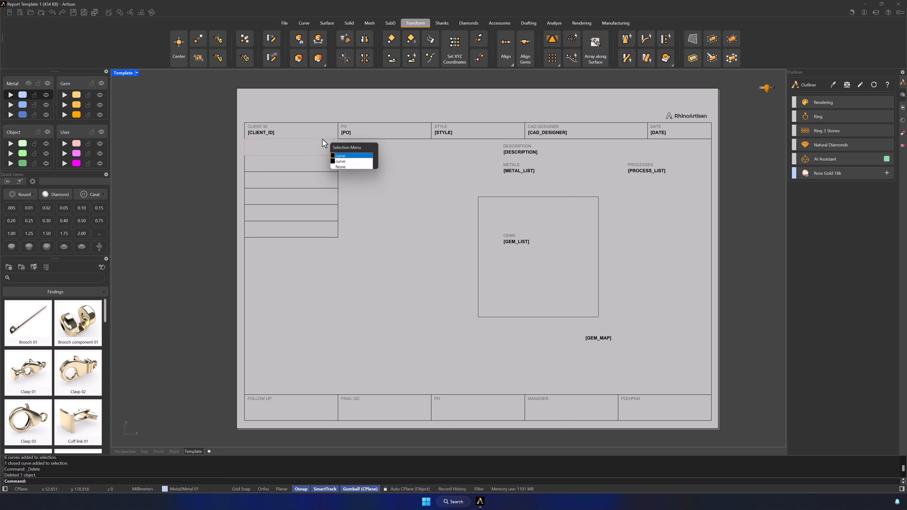
left_click(341, 162)
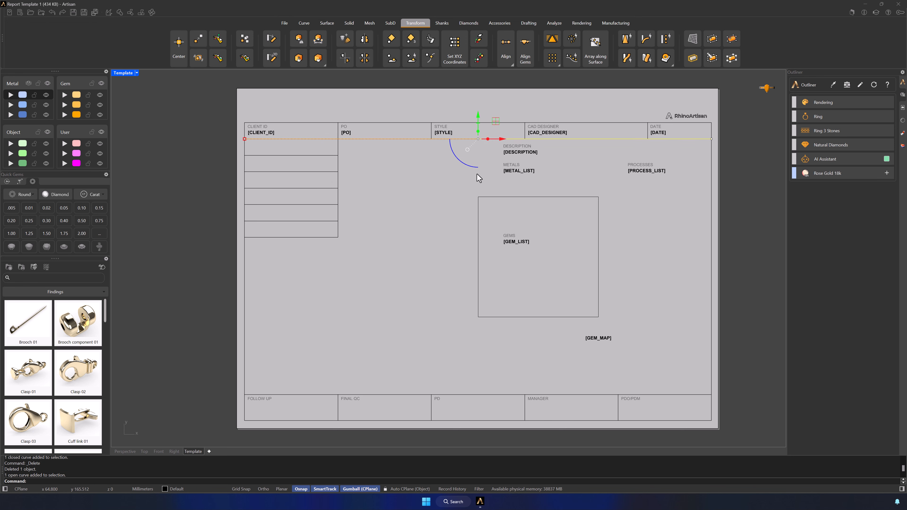
left_click(712, 139)
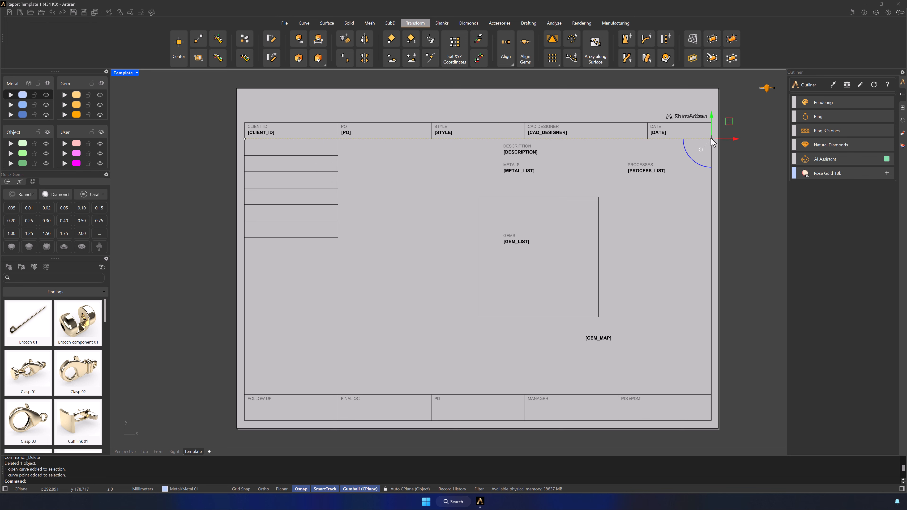
type("m")
key("Return")
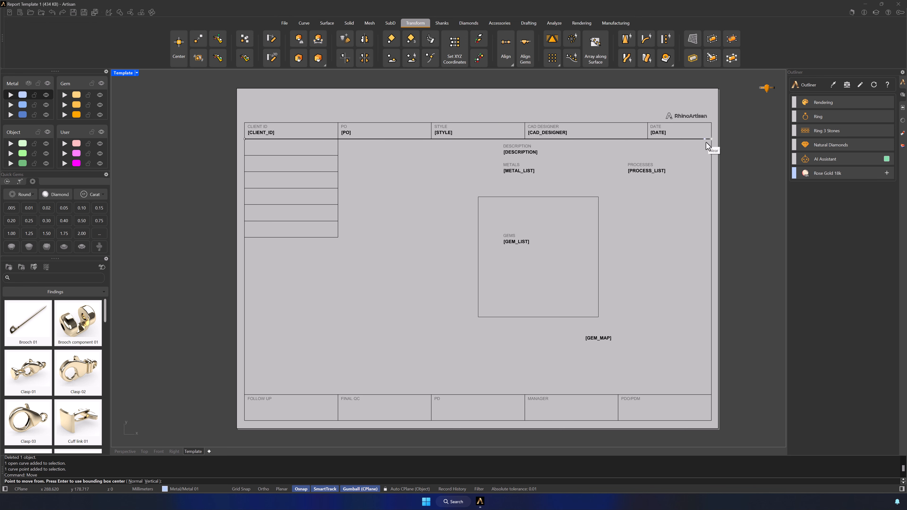
left_click(711, 139)
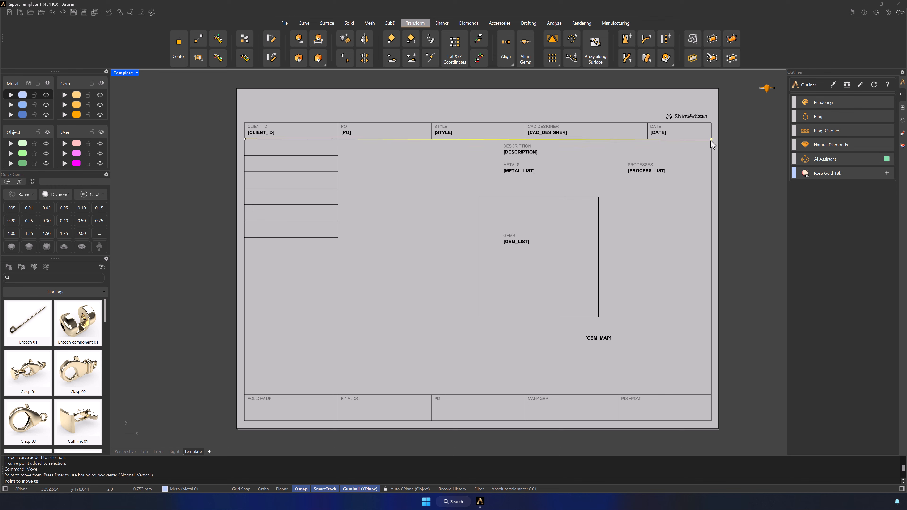
left_click(339, 139)
left_click(359, 173)
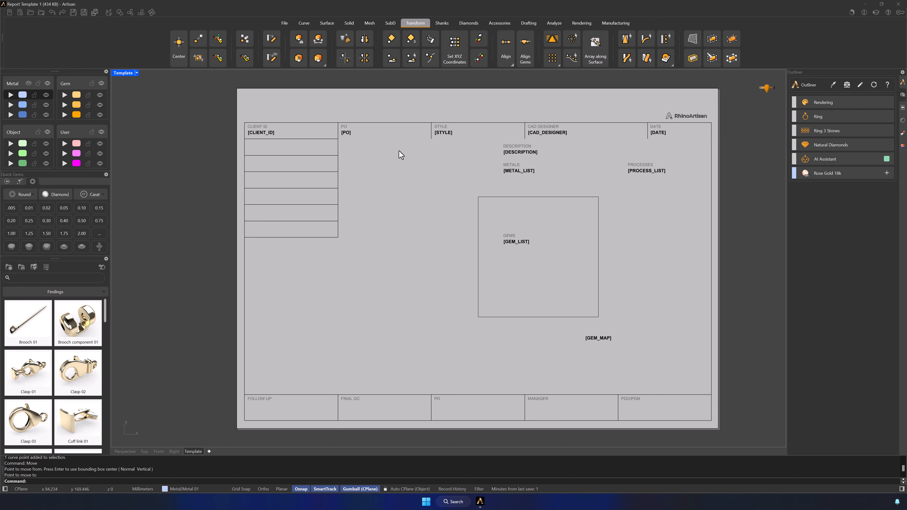
Step: Delete the three vertical divider lines between the PO, STYLE, CAD DESIGNER and DATE header fields
left_click(431, 135)
left_click(524, 134, "shift")
left_click(647, 134, "shift")
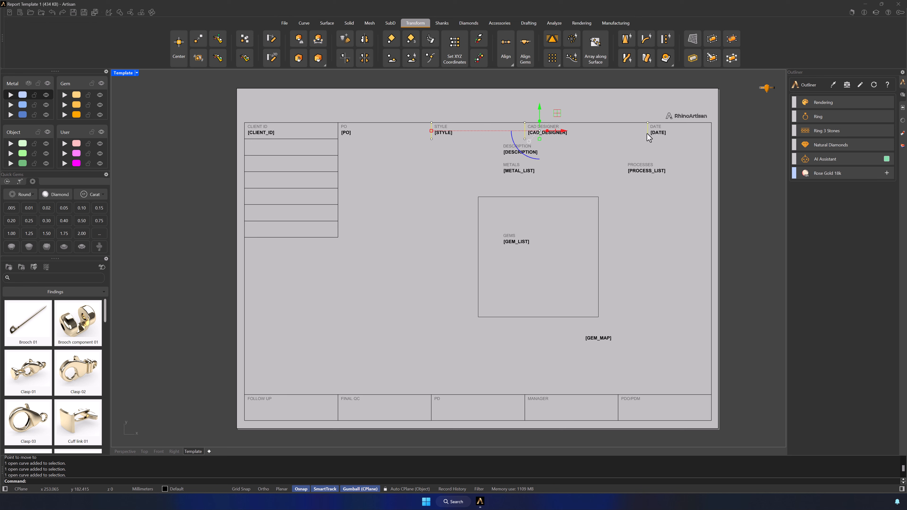
key("Delete")
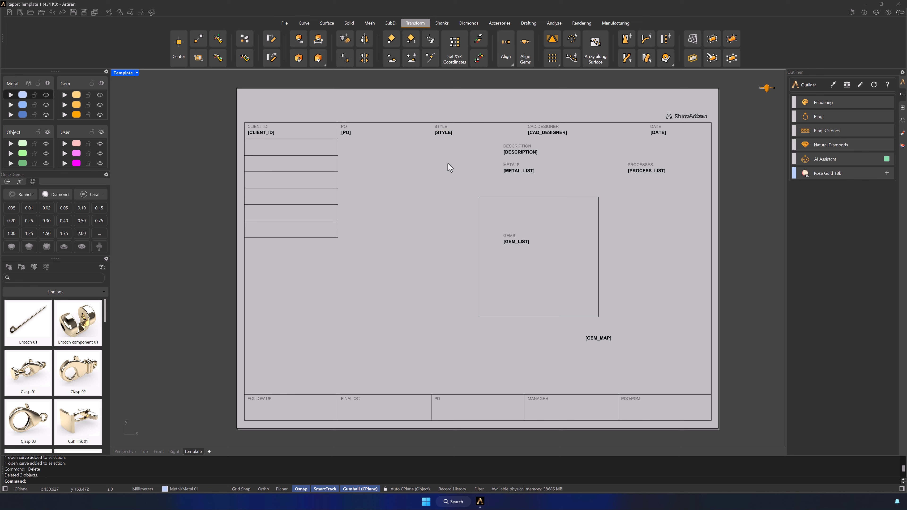
Step: Move the PO, STYLE and CAD DESIGNER texts into the second to fourth column cells, and the DESCRIPTION texts just below the column
left_click_drag(366, 111, 271, 128)
left_click_drag(464, 138, 277, 145)
left_click_drag(585, 139, 529, 126)
left_click_drag(567, 112, 286, 161)
left_click(384, 152)
left_click_drag(472, 134, 547, 158)
left_click_drag(539, 131, 284, 228)
Step: Move the FOLLOW UP and FINAL QC labels and the DATE texts into the fifth, sixth and seventh cells of the column
left_click_drag(283, 408, 250, 398)
left_click_drag(260, 373, 264, 170)
left_click_drag(379, 408, 339, 397)
left_click_drag(368, 381, 275, 192)
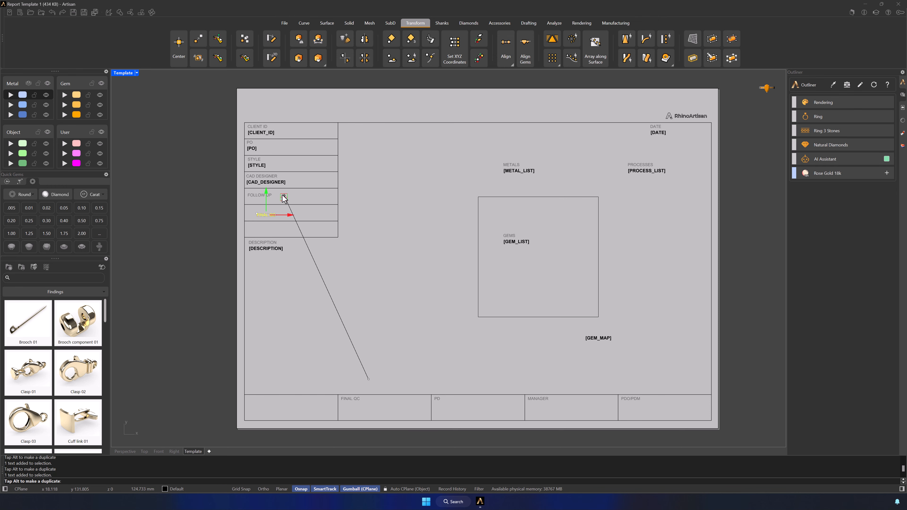
left_click_drag(686, 136, 649, 118)
left_click_drag(676, 112, 291, 204)
Step: Copy the [CAD_DESIGNER] text vertically into the FOLLOW UP and FINAL QC cells, beneath their labels
scroll(239, 195, "up", 6)
left_click(292, 196)
left_click(285, 222)
left_click(311, 171)
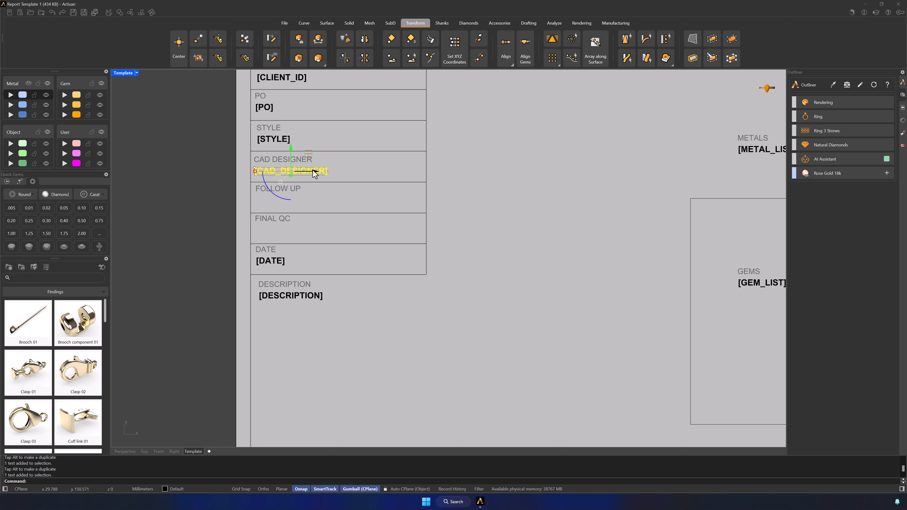
left_click_drag(290, 152, 289, 207)
key("alt")
left_click(354, 198)
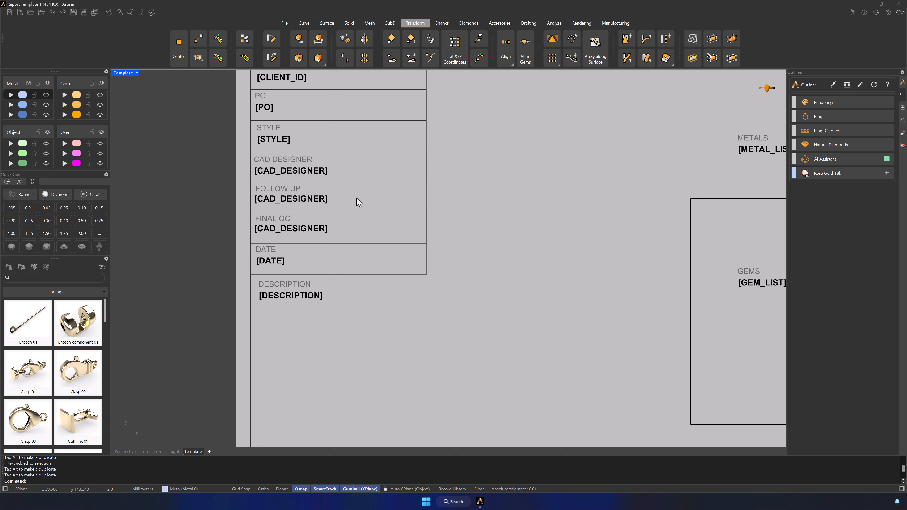
Step: Change the copied [CAD_DESIGNER] text in the FOLLOW UP cell to [FOLLOW_UP]
double_click(300, 201)
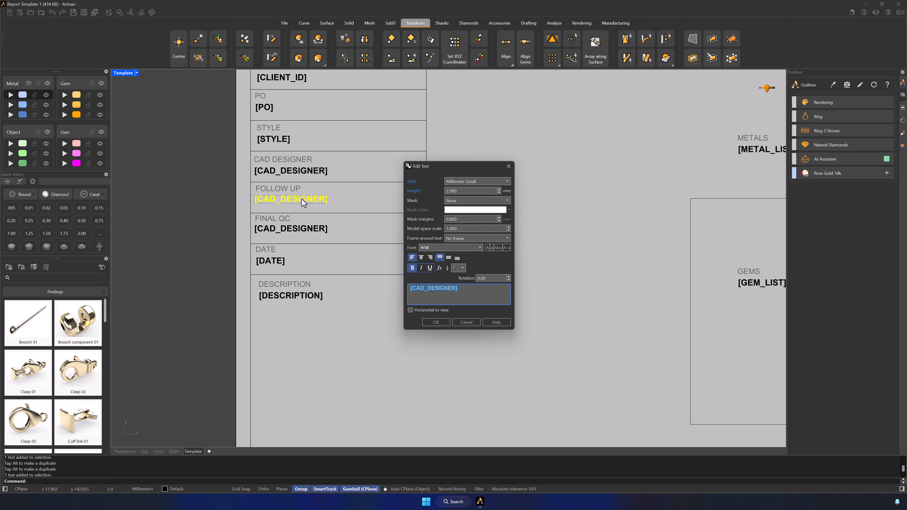
double_click(435, 289)
key("BackSpace")
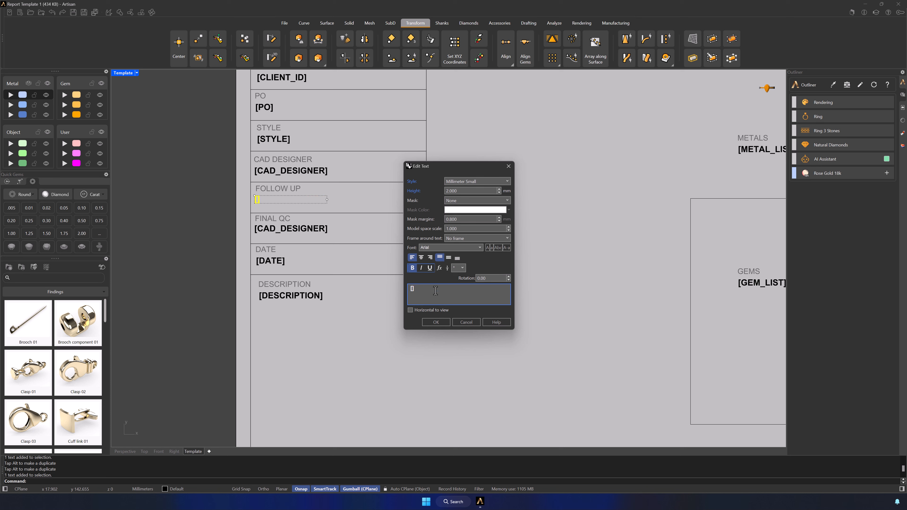
type("FOLLOW_UP")
left_click(436, 322)
Step: Change the copied [CAD_DESIGNER] text in the FINAL QC cell to [FINAL_QC]
double_click(308, 233)
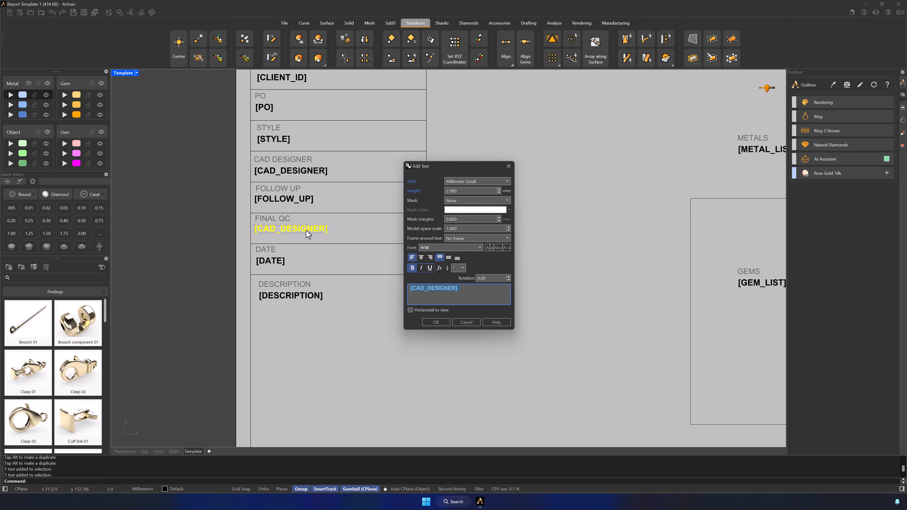
double_click(429, 290)
key("BackSpace")
key("BackSpace")
key("BackSpace")
key("BackSpace")
key("BackSpace")
type("FINAL")
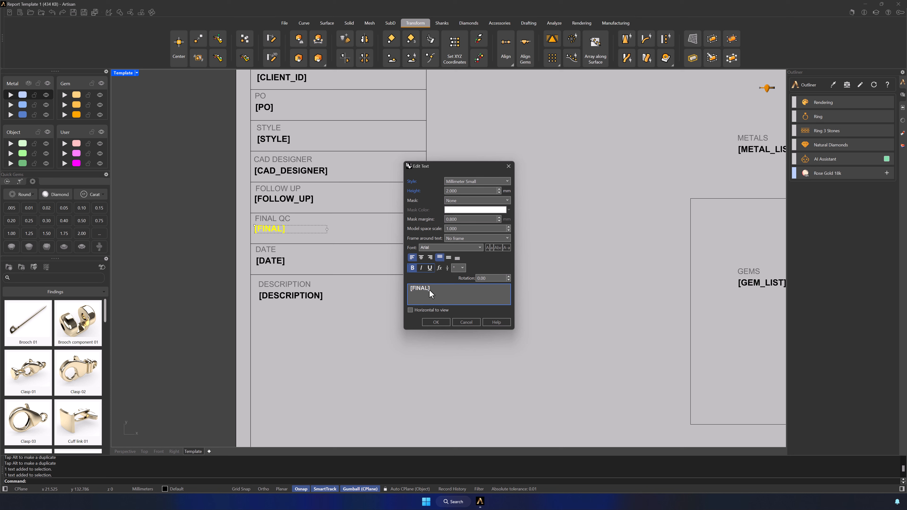
type("_QC")
left_click(436, 322)
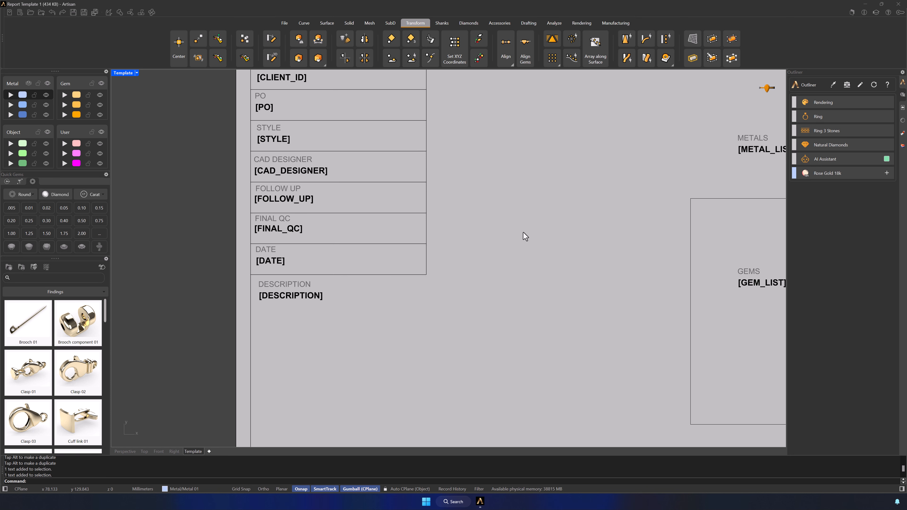
Step: Examine the Report fields and the dialog for adding a custom field, without adding one
left_click(903, 108)
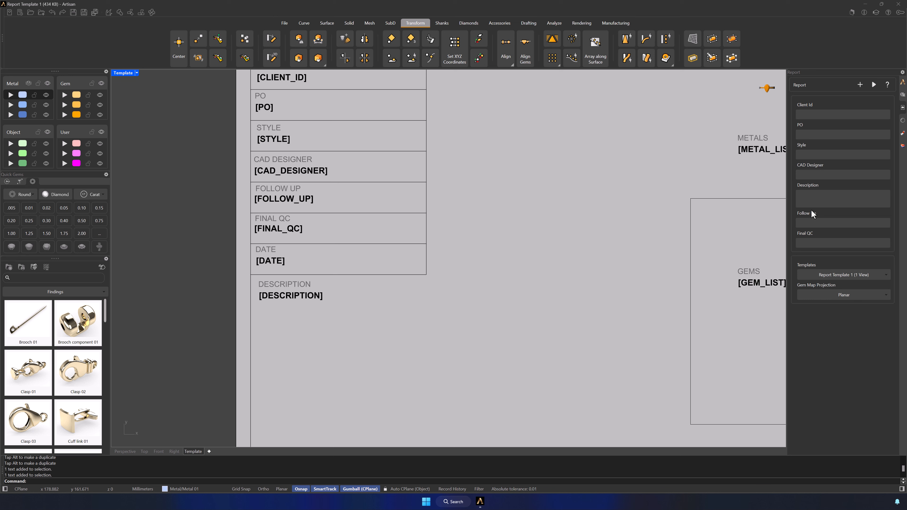
left_click(861, 85)
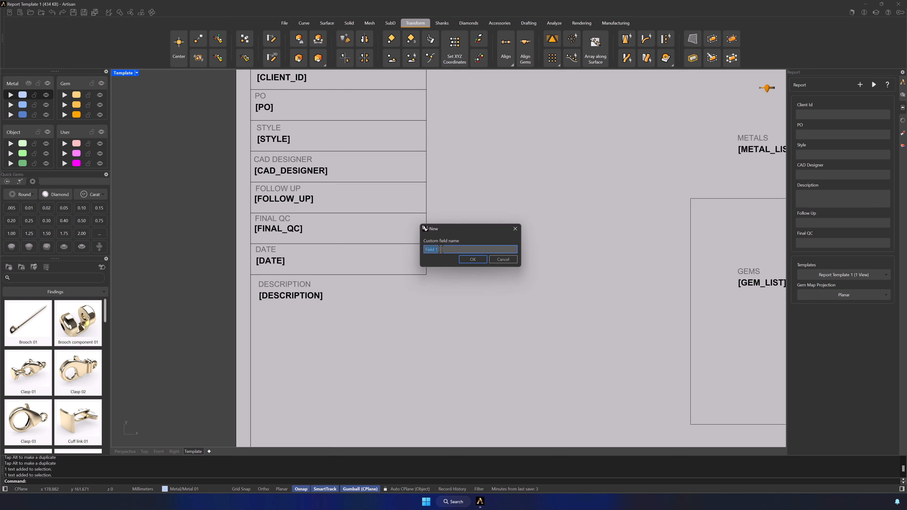
left_click(506, 260)
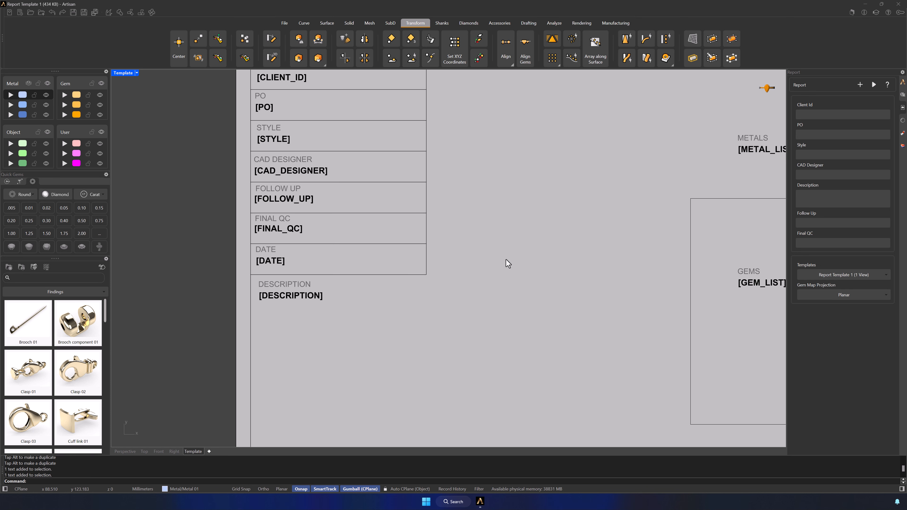
Step: Move the METALS, PROCESSES, GEMS and [GEM_MAP] texts into the free area below the DESCRIPTION text
scroll(506, 260, "down", 3)
right_click_drag(546, 255, 402, 239)
left_click_drag(498, 151, 556, 181)
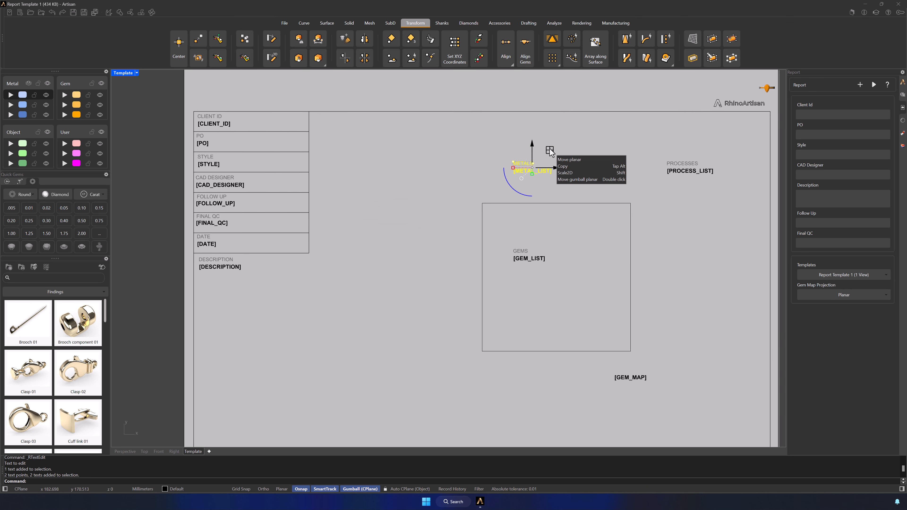
left_click_drag(550, 148, 238, 300)
left_click_drag(666, 145, 718, 180)
left_click_drag(711, 149, 357, 301)
left_click_drag(552, 269, 516, 367)
left_click_drag(614, 381, 250, 393)
left_click(330, 371)
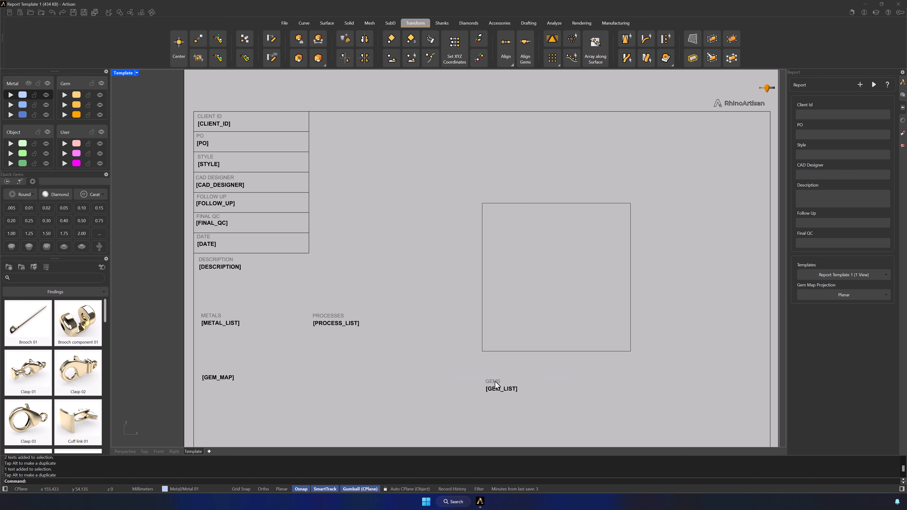
Step: Move the detail view beside the cell column, with its upper edge on the frame line and a small gap to the CLIENT ID cell
left_click(516, 355)
left_click_drag(575, 262, 413, 174)
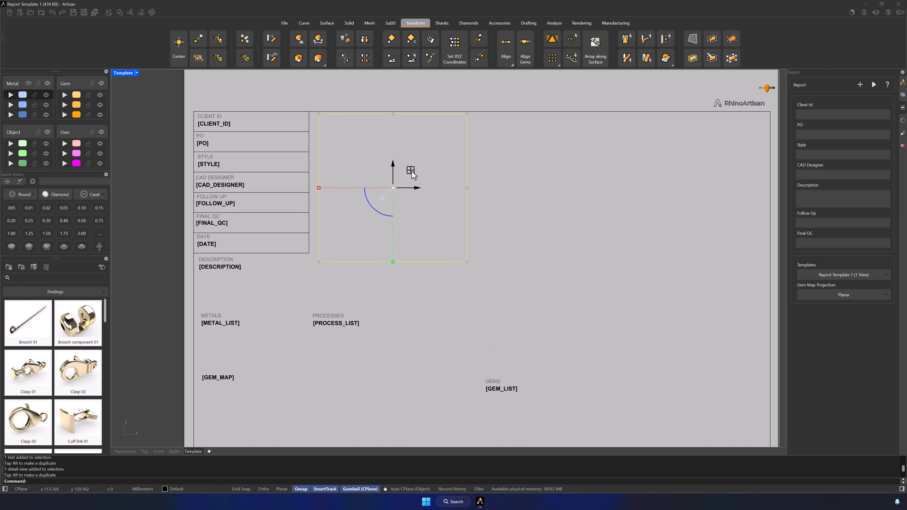
type("ove")
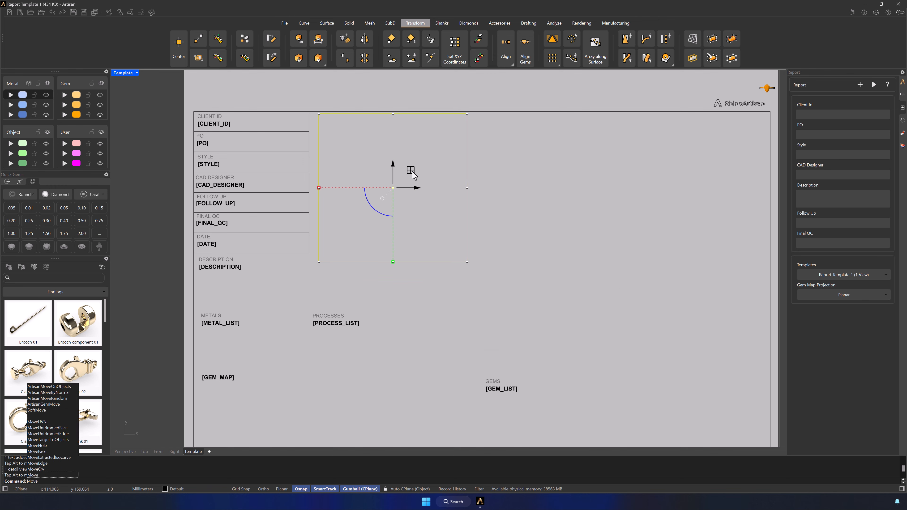
key("Return")
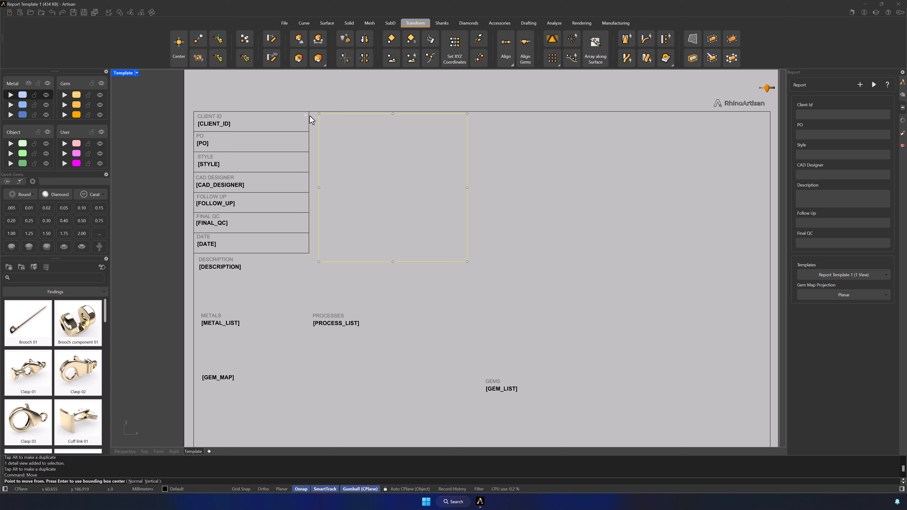
left_click(319, 114)
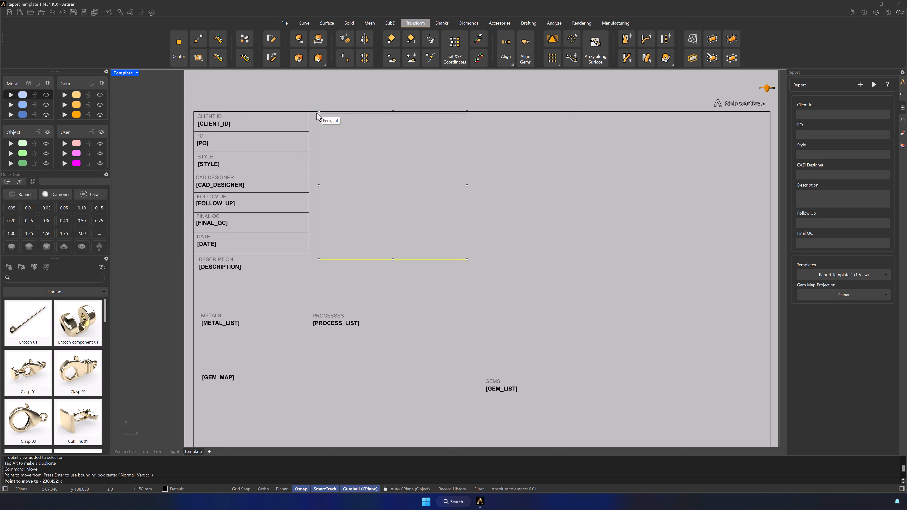
left_click(312, 113)
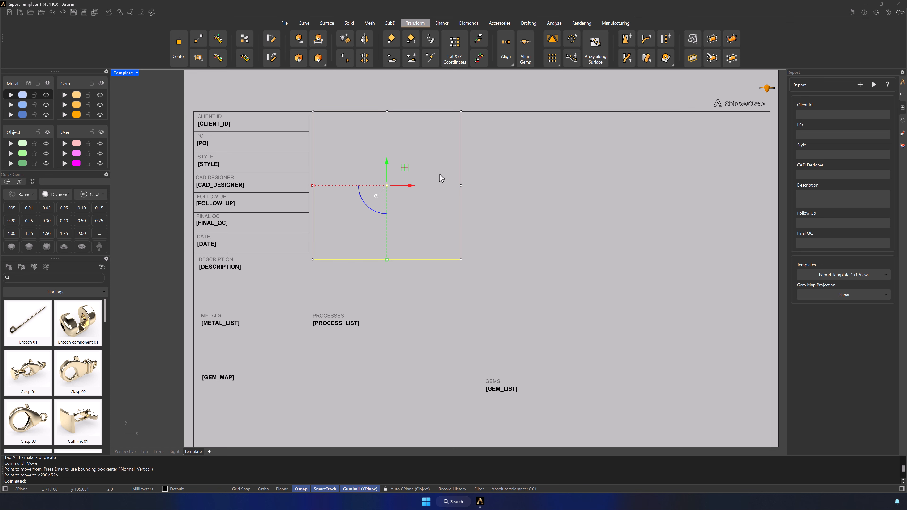
key("Escape")
Step: Scale the detail view vertically with Scale 1D so its lower edge is level with the bottom of the DATE cell
left_click(345, 258)
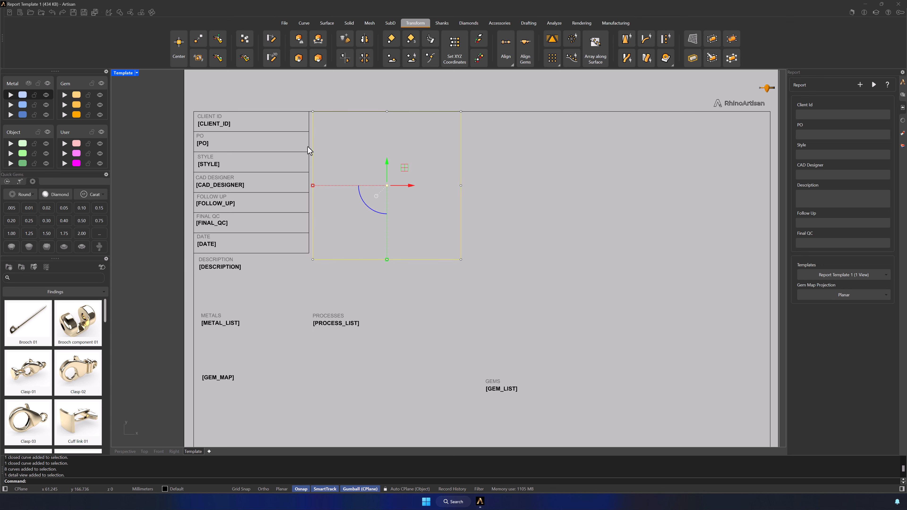
left_click(318, 58)
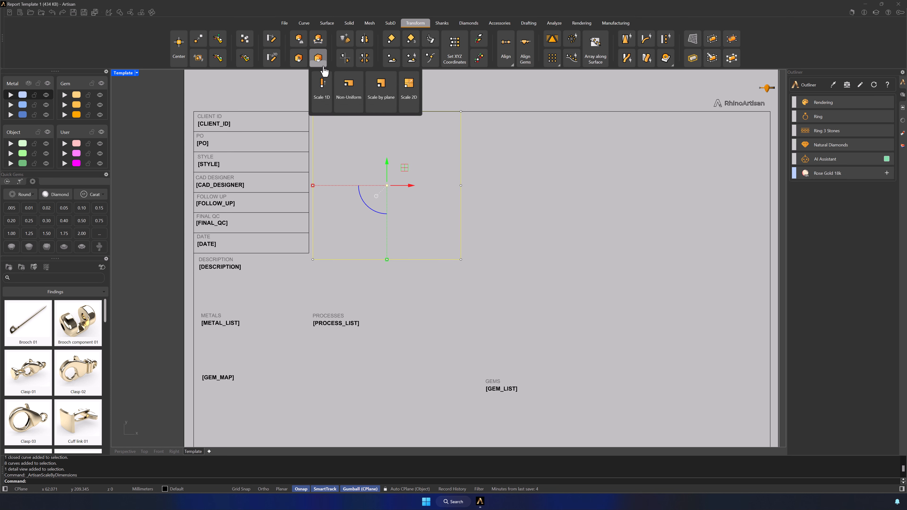
left_click(323, 90)
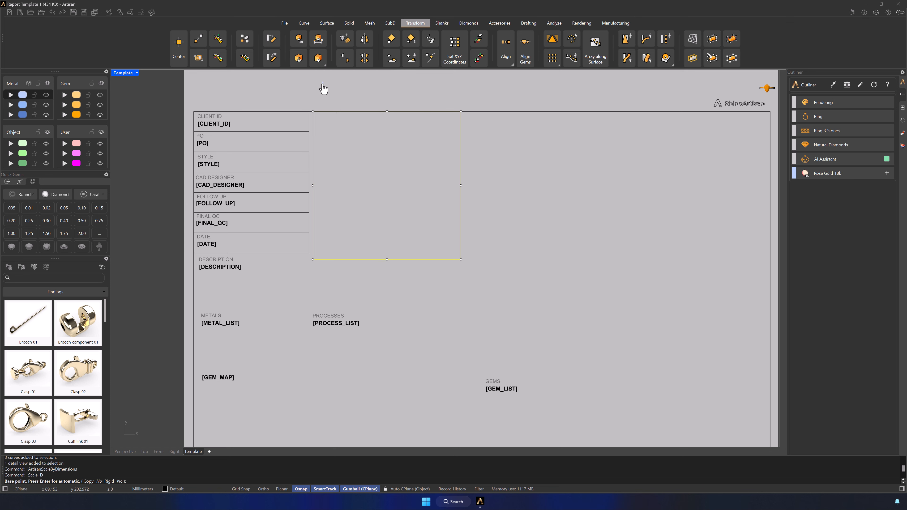
left_click(313, 113)
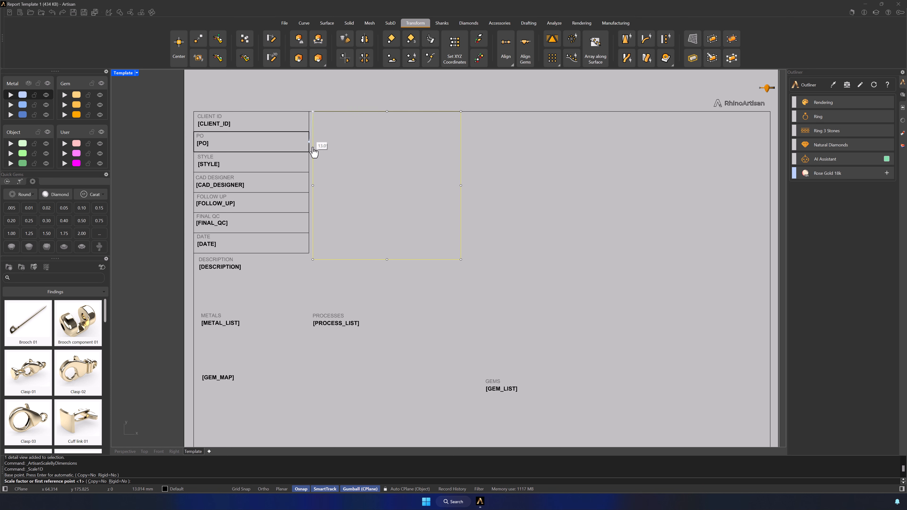
left_click(313, 260)
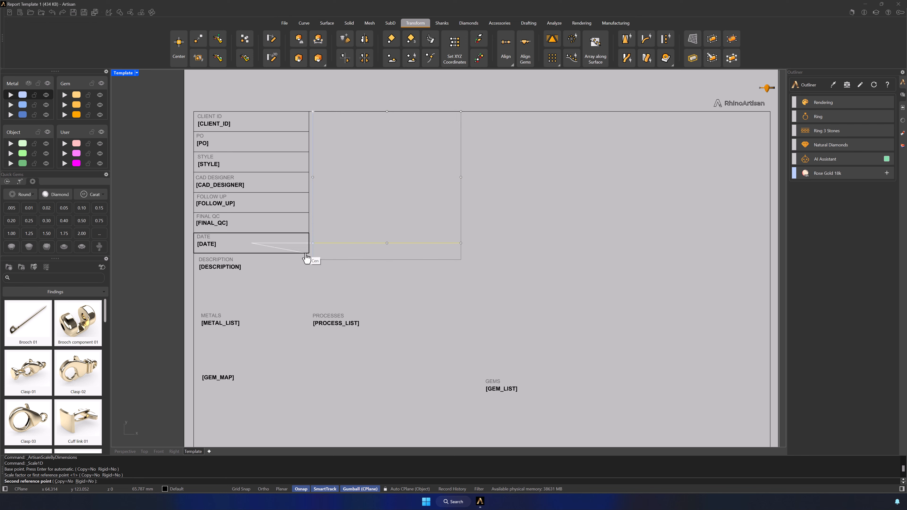
left_click(344, 255)
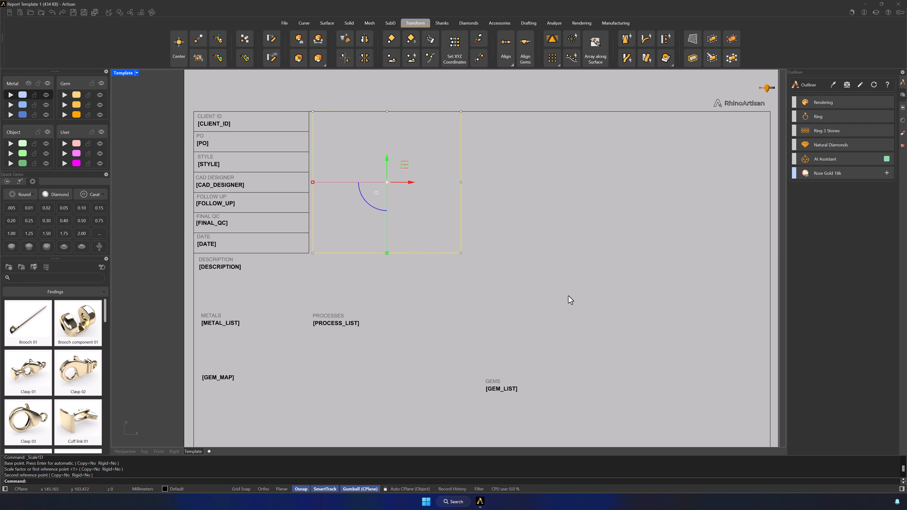
key("Escape")
Step: Copy the detail view twice horizontally to form an evenly spaced row of three views across the frame
left_click(463, 191)
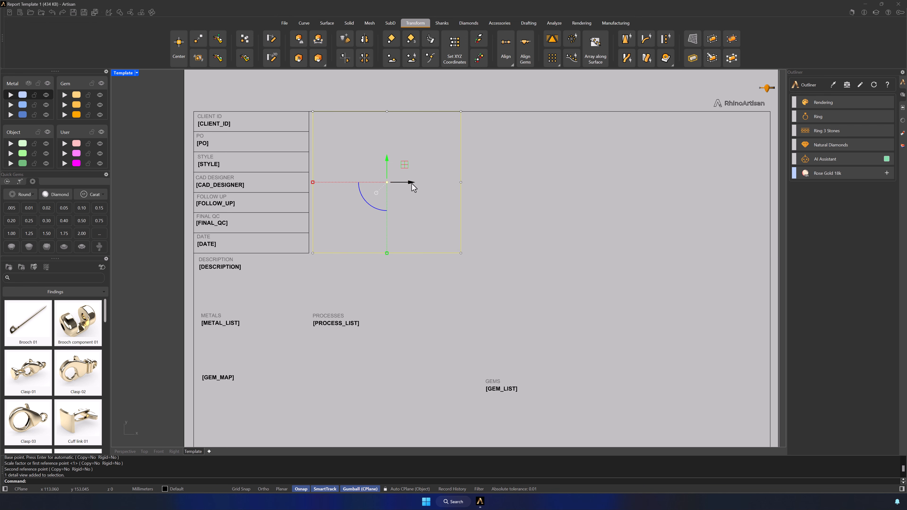
left_click_drag(411, 184, 714, 188)
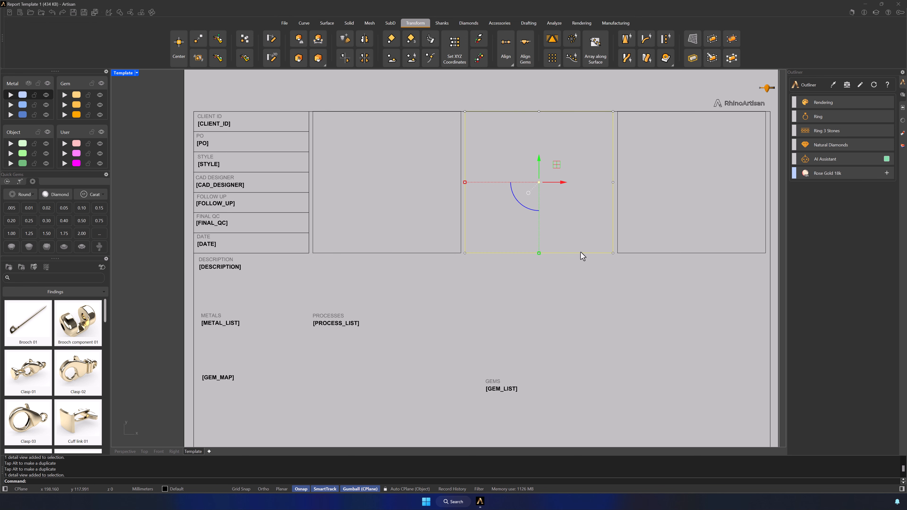
key("Escape")
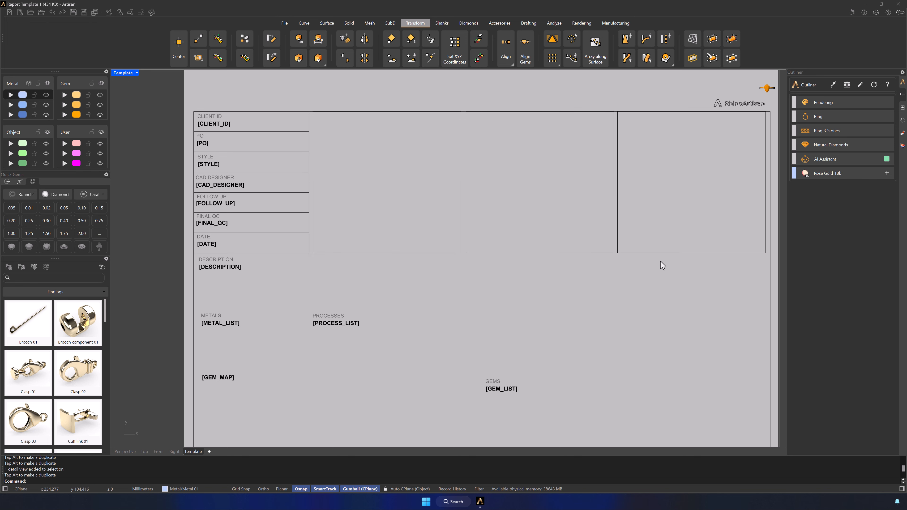
Step: Copy the third detail view directly below itself and reduce the copy's height from its lower edge
left_click(662, 254)
left_click_drag(692, 154, 699, 320)
left_click_drag(692, 399, 691, 279)
key("Escape")
Step: Left-align all column cell texts plus the DESCRIPTION, METALS and [GEM_MAP] texts to the start of the CLIENT ID label
scroll(547, 287, "down", 5)
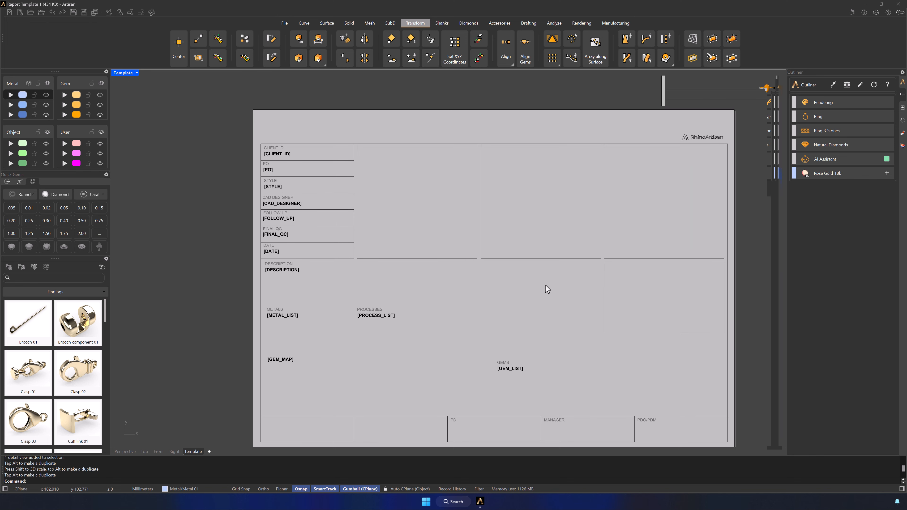
left_click_drag(475, 323, 505, 304)
key("Escape")
left_click_drag(305, 355, 249, 234)
left_click(259, 223, "shift")
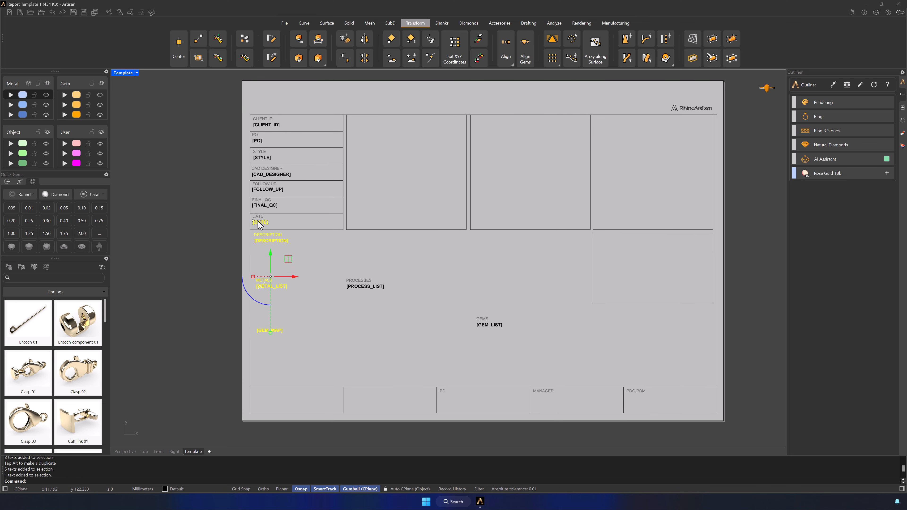
left_click(260, 217, "shift")
left_click(273, 239)
left_click(265, 204, "shift")
left_click(280, 227, "shift")
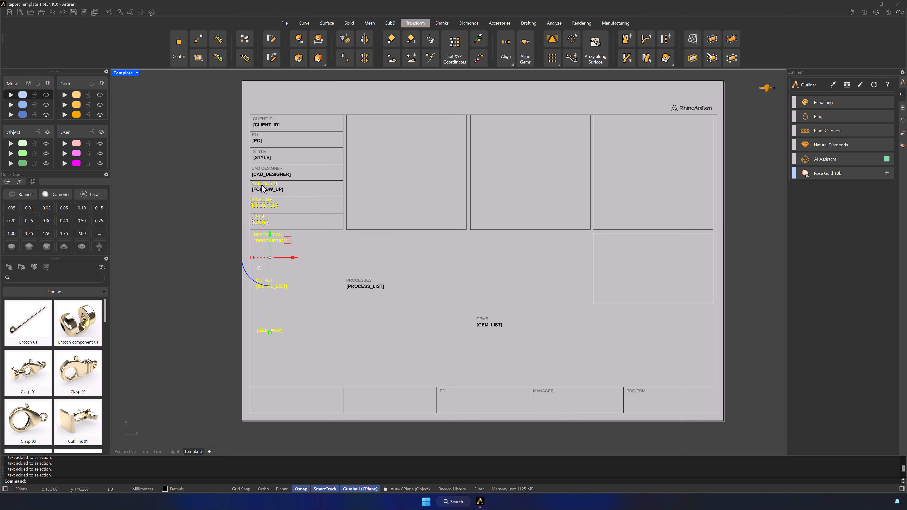
left_click(262, 184, "shift")
left_click(264, 189, "shift")
left_click(267, 168, "shift")
left_click(271, 174, "shift")
left_click(260, 152, "shift")
left_click(262, 158, "shift")
left_click(255, 134, "shift")
left_click(263, 125, "shift")
left_click(263, 120, "shift")
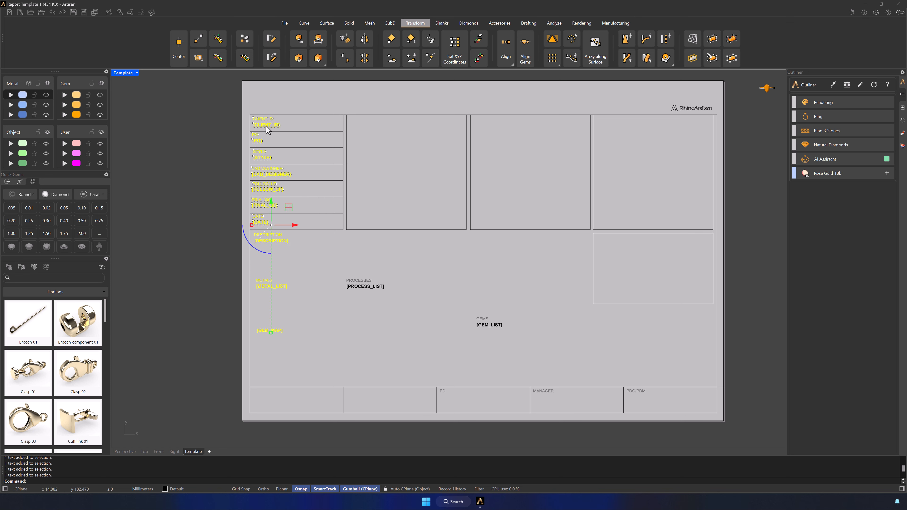
left_click(509, 64)
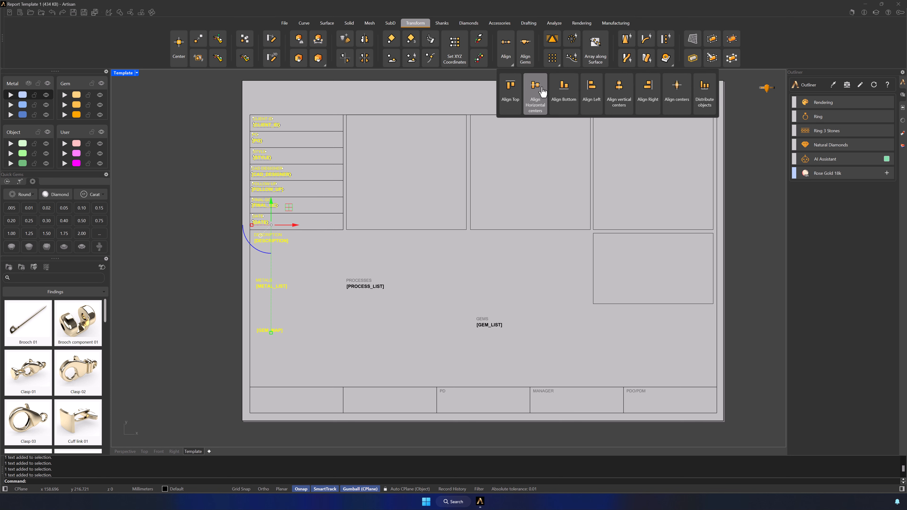
left_click(592, 89)
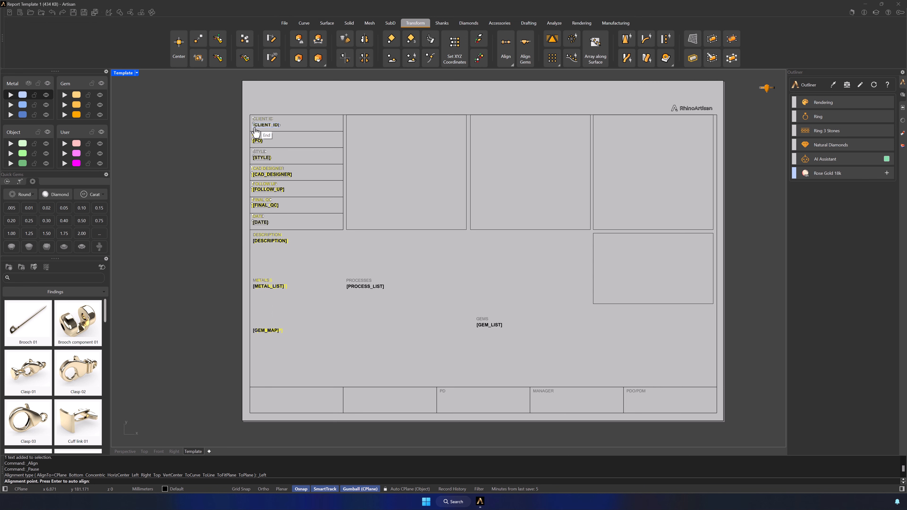
left_click(253, 118)
left_click(269, 92)
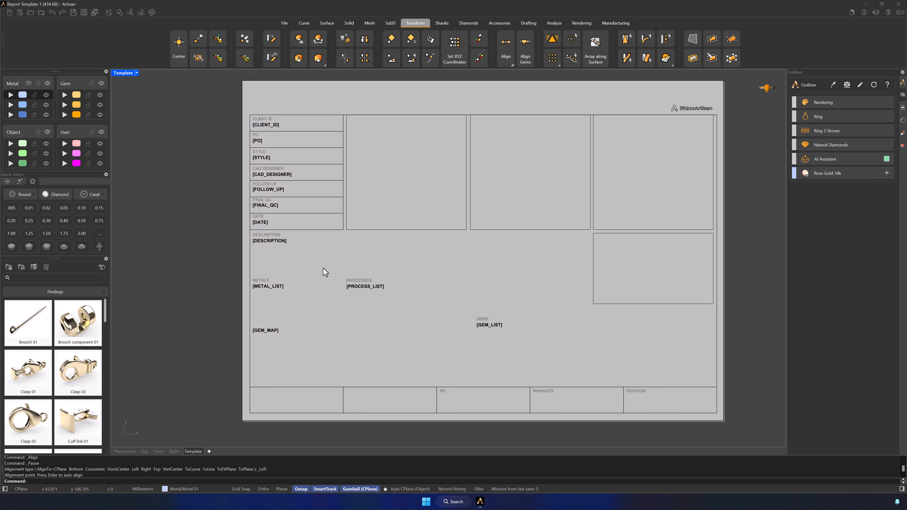
key("ctrl+z")
Step: Delete the three remaining labels and the cell lines of the row along the bottom of the frame
left_click_drag(363, 384, 653, 407)
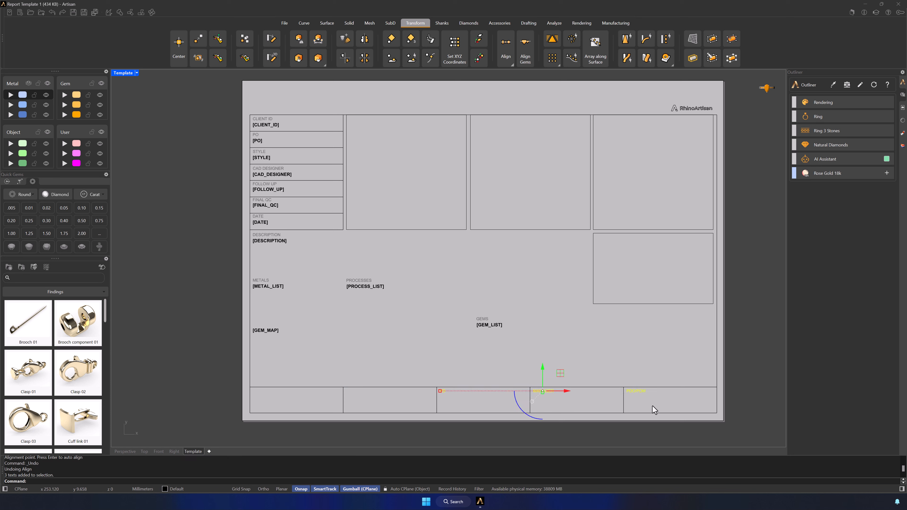
key("Delete")
left_click_drag(638, 375, 300, 408)
key("Delete")
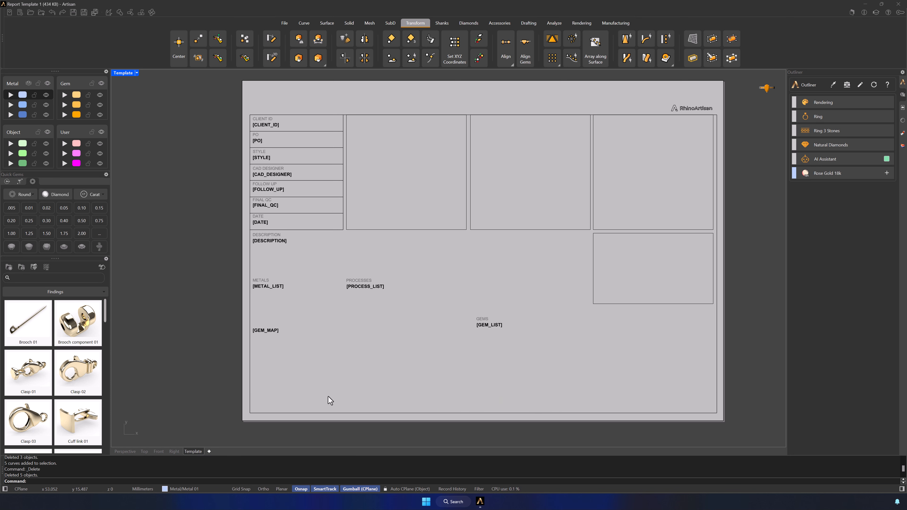
Step: Draw a straight horizontal line across the lower part of the frame, below the [GEM_MAP] text, ending near the frame's right edge
left_click(305, 23)
left_click(145, 39)
left_click(309, 372)
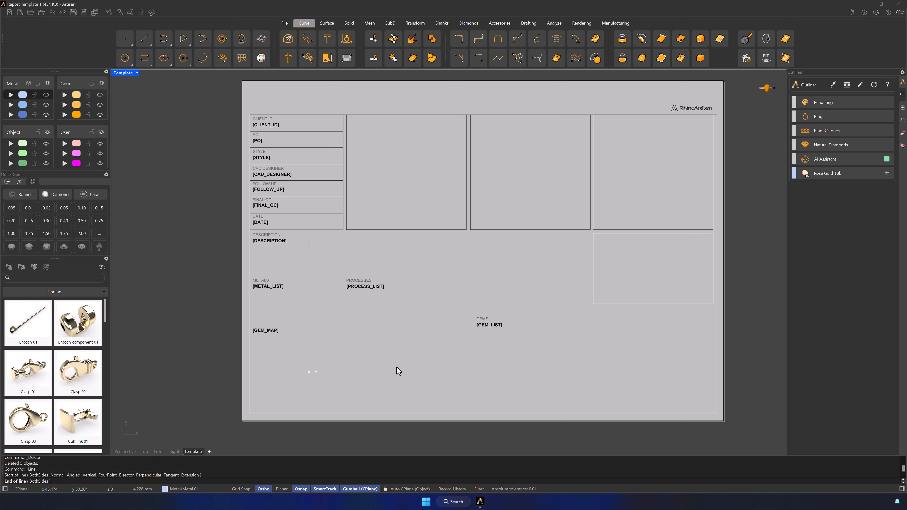
left_click(708, 376)
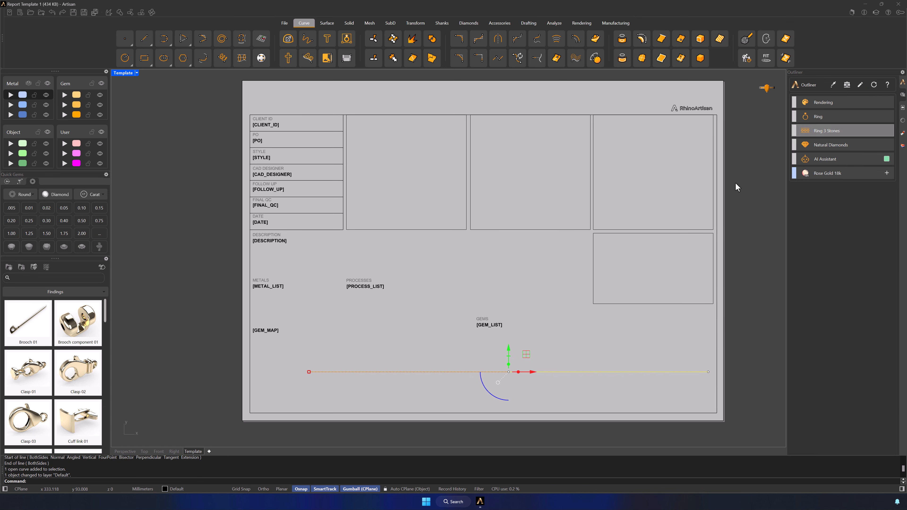
Step: Copy the horizontal line downward twice at 5 mm spacing
left_click(509, 348, "alt")
type("-5")
key("Return")
left_click(509, 357, "alt")
type("-5")
key("Return")
left_click(509, 365)
type("-5")
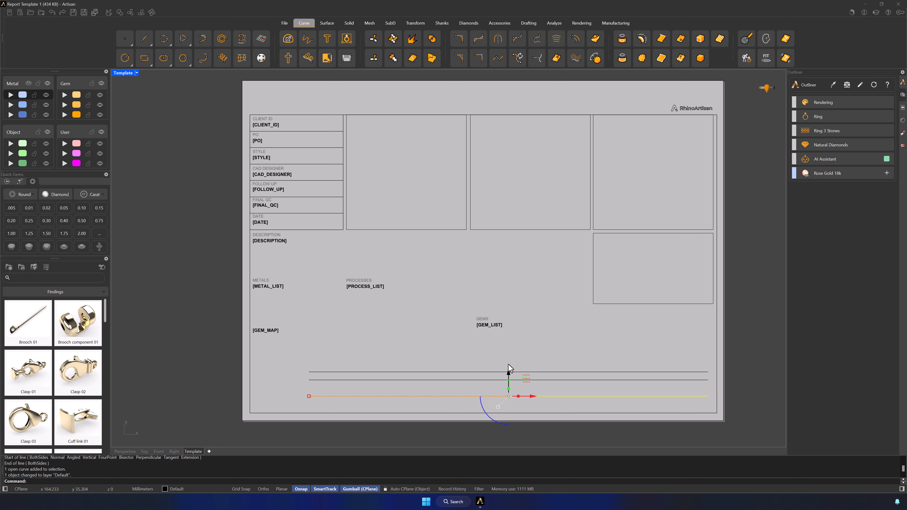
key("ctrl+z")
Step: Make two further copies of the lowest line downward at 5 mm spacing and shorten the top line from its left end
left_click(508, 365, "alt")
type("-5")
key("Return")
left_click(508, 373, "alt")
type("-5")
left_click(323, 372)
left_click_drag(309, 372, 335, 373)
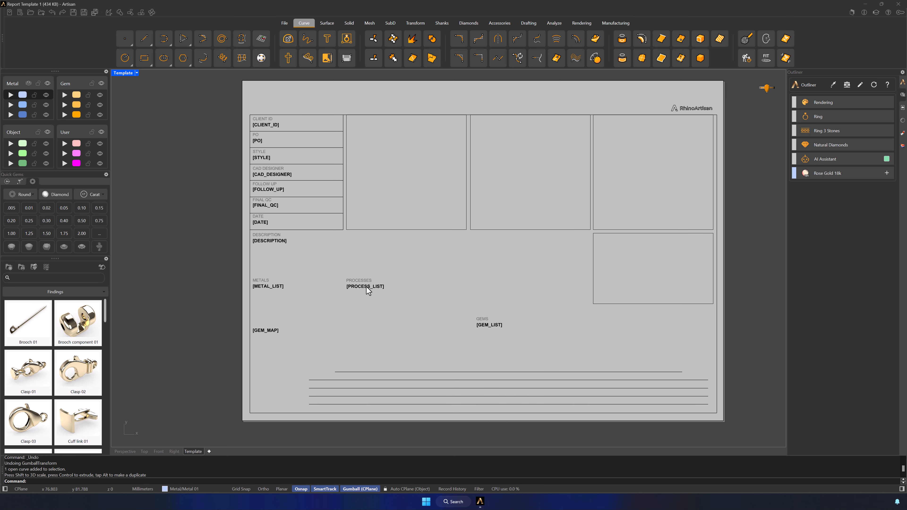
Step: Copy the [PROCESS_LIST] text to the left end of the shortened line and replace the copy's content with Notes
left_click(366, 288)
left_click_drag(384, 266, 331, 351, "alt")
double_click(317, 371)
key("BackSpace")
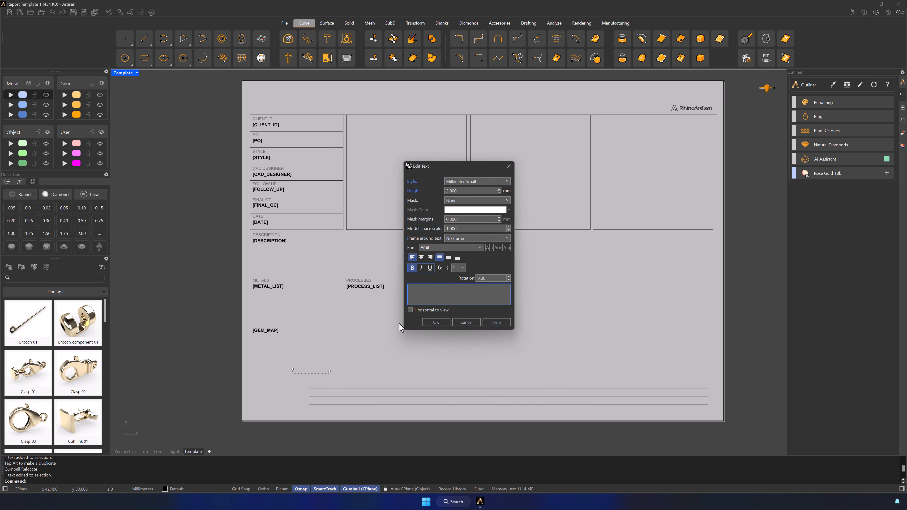
type("Notes")
left_click(463, 268)
left_click(461, 274)
left_click(436, 322)
Step: Move the Notes heading level with the start of the lines below it and turn off its bold formatting
left_click_drag(320, 356, 336, 357)
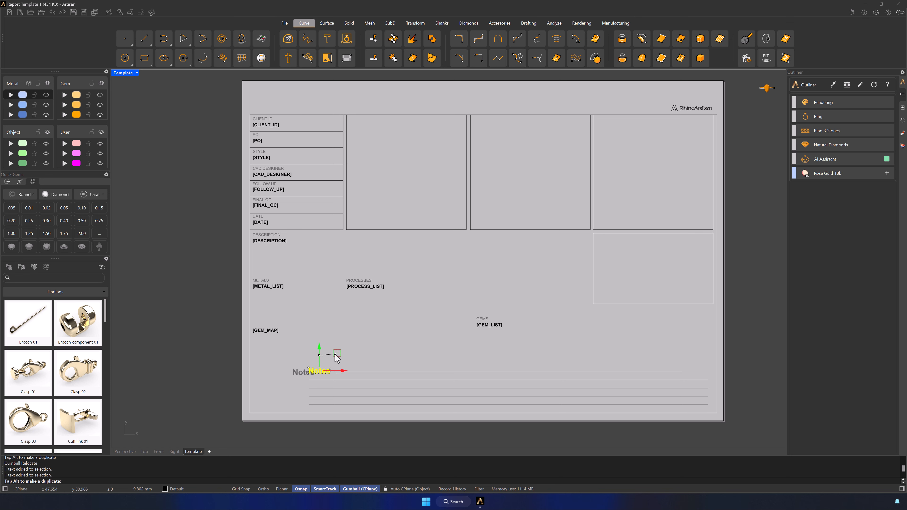
double_click(323, 372)
left_click(411, 268)
left_click(436, 322)
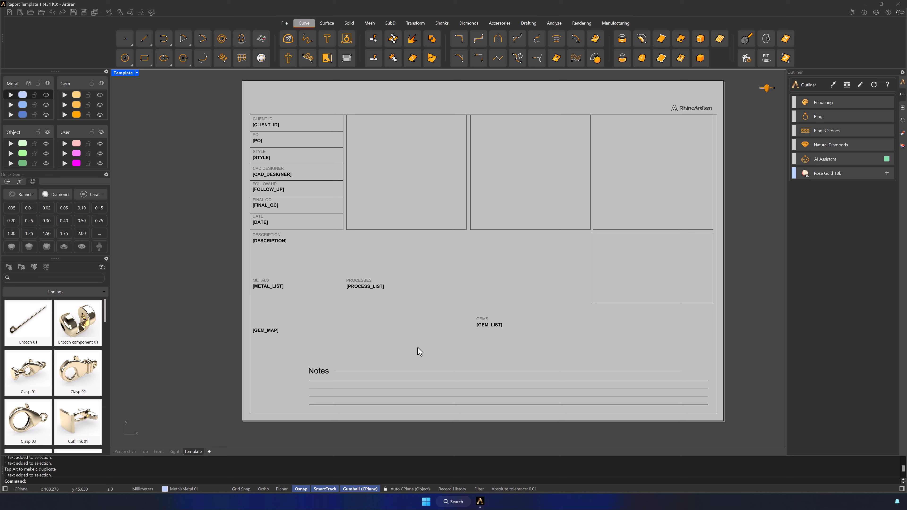
Step: Set the first detail view of the upper row to the Perspective view
double_click(402, 194)
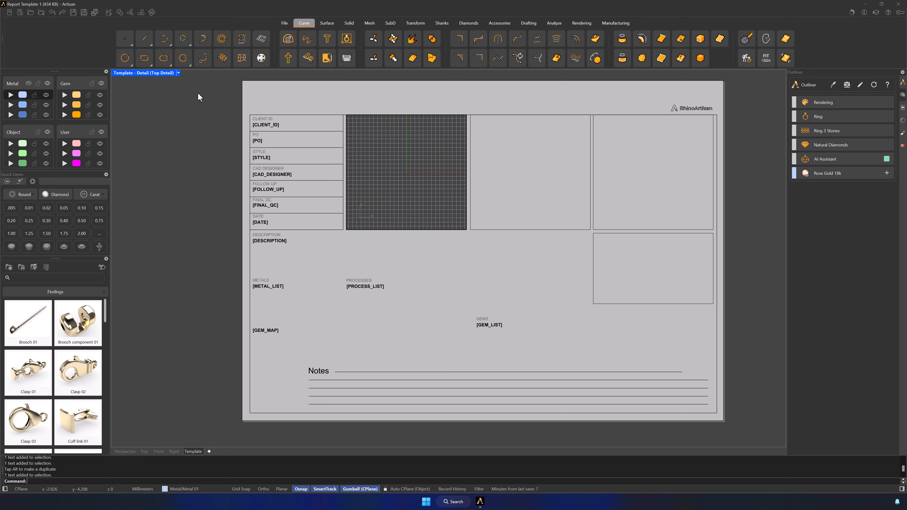
left_click(178, 73)
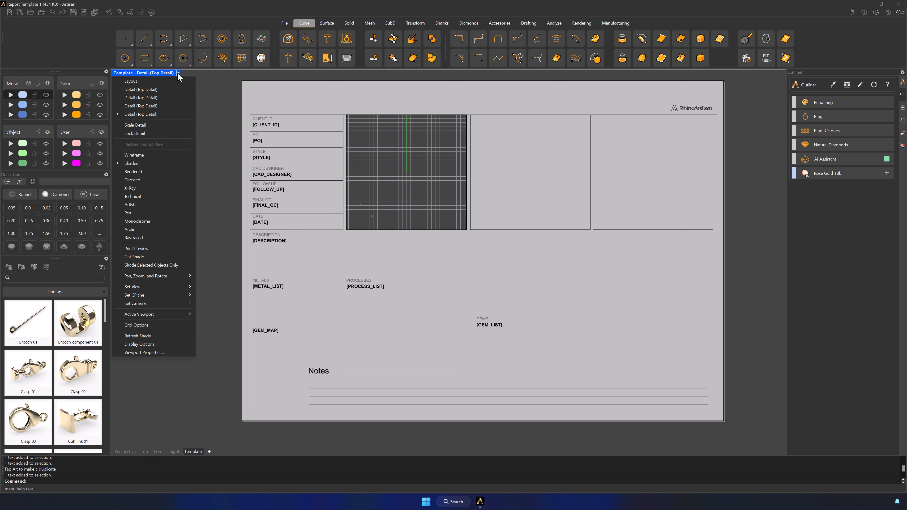
left_click(157, 89)
mouse_move(152, 286)
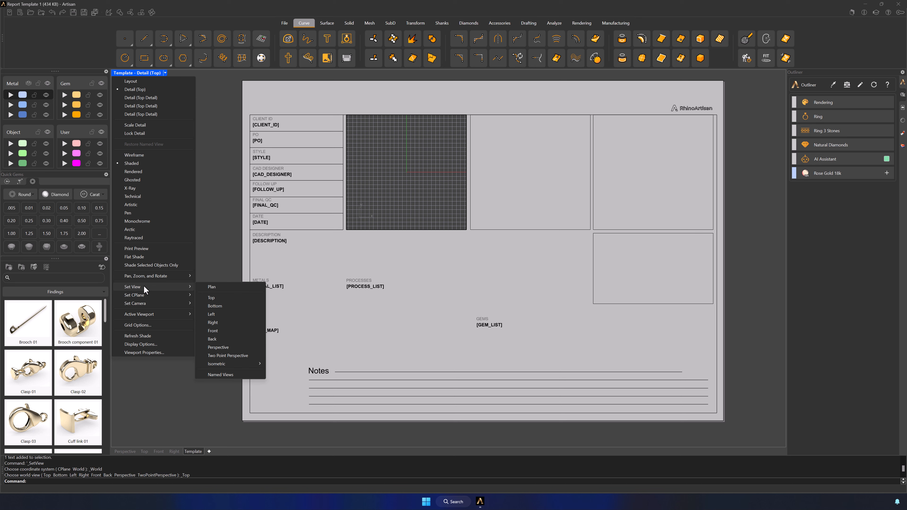
left_click(218, 348)
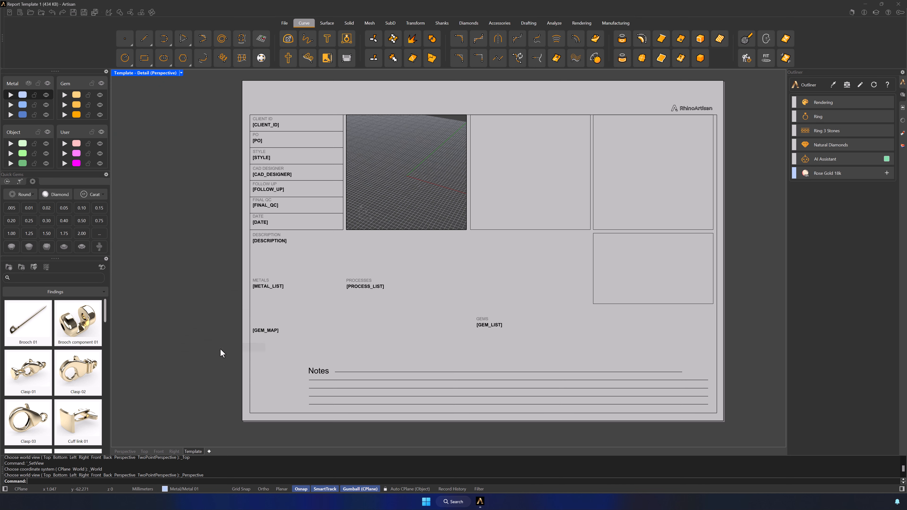
Step: Set the middle detail view of the upper row to the Front view
double_click(529, 192)
left_click(178, 74)
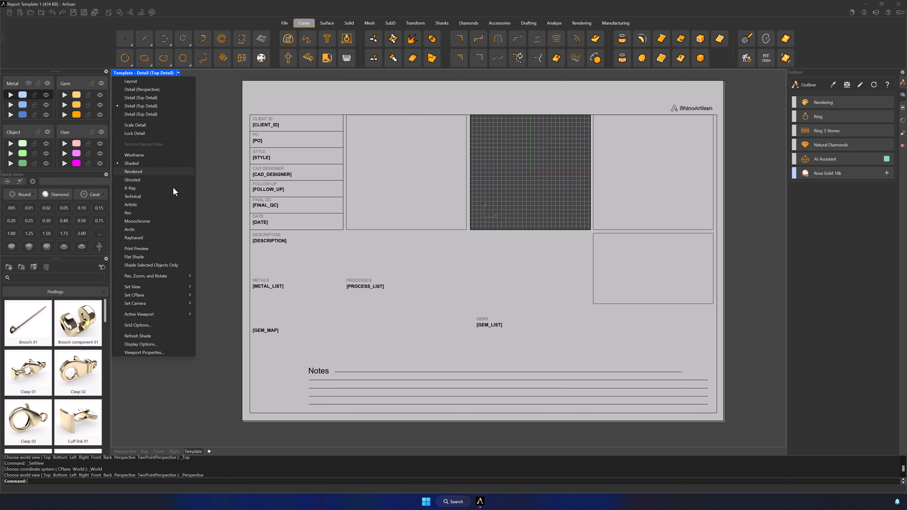
mouse_move(154, 286)
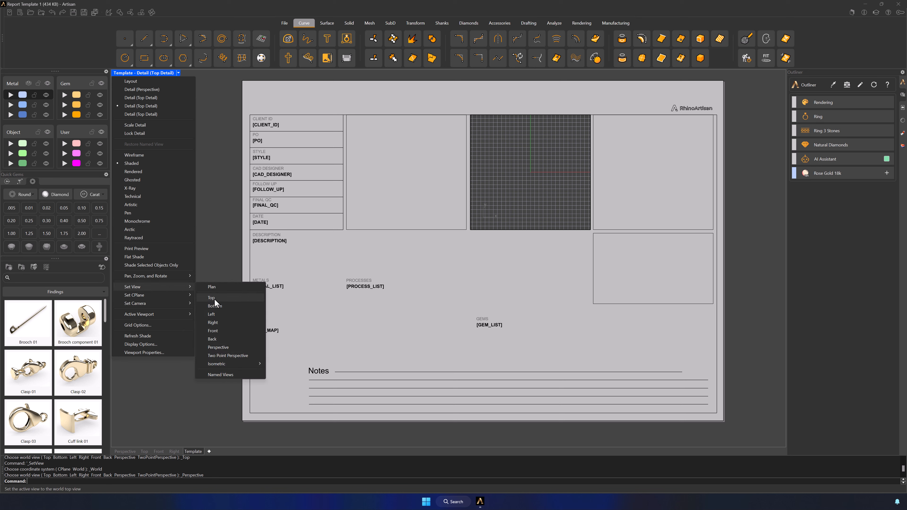
left_click(212, 331)
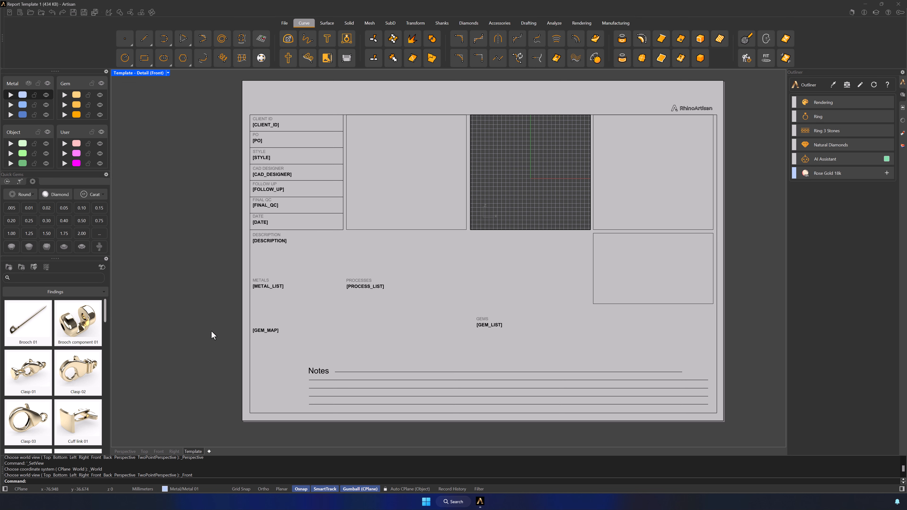
Step: Set the third detail view of the upper row to the Right view
double_click(651, 160)
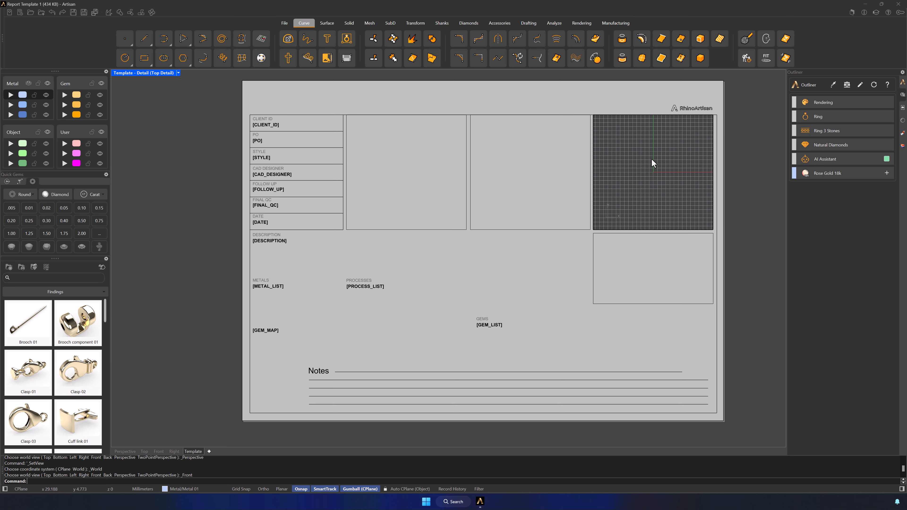
left_click(178, 73)
mouse_move(154, 286)
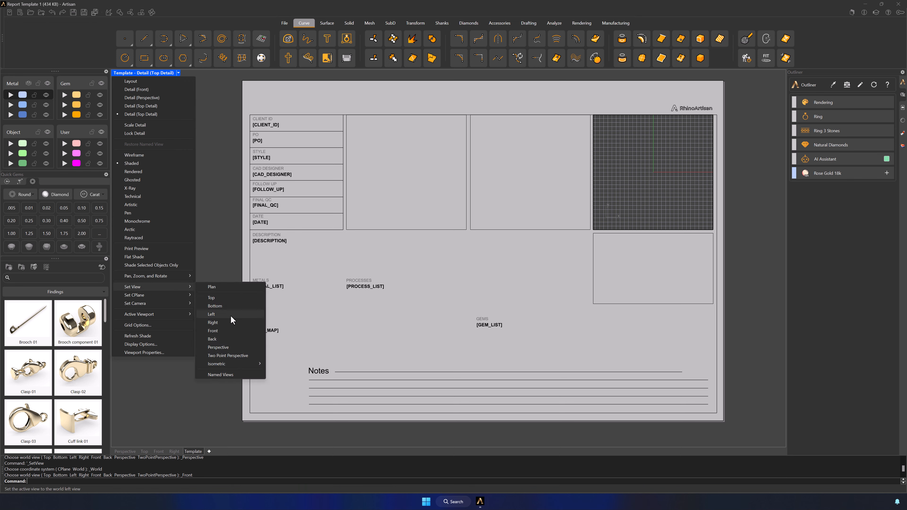
left_click(231, 322)
Step: Set the small detail view below the third one to the Top view
double_click(649, 271)
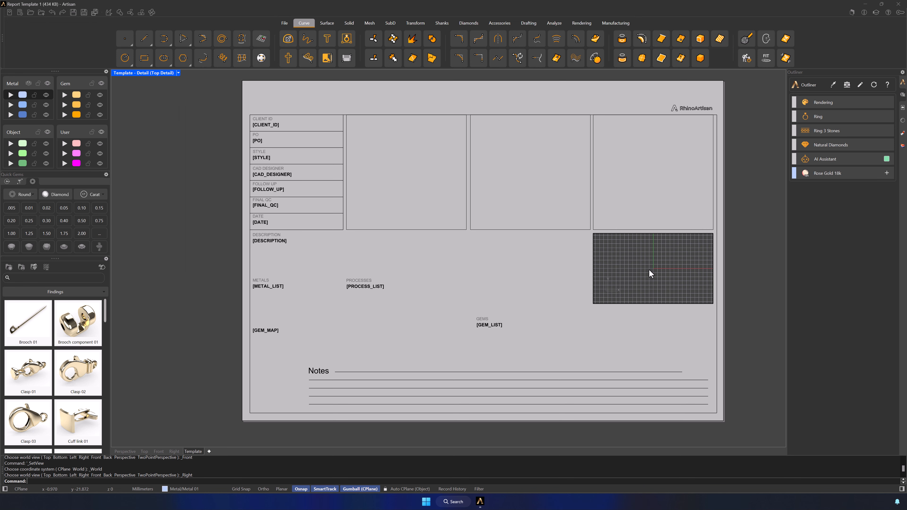
left_click(178, 73)
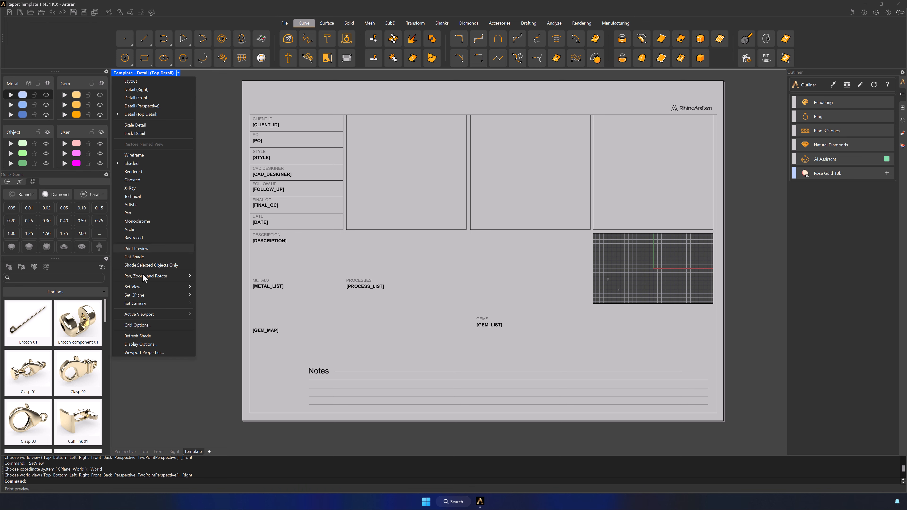
mouse_move(142, 285)
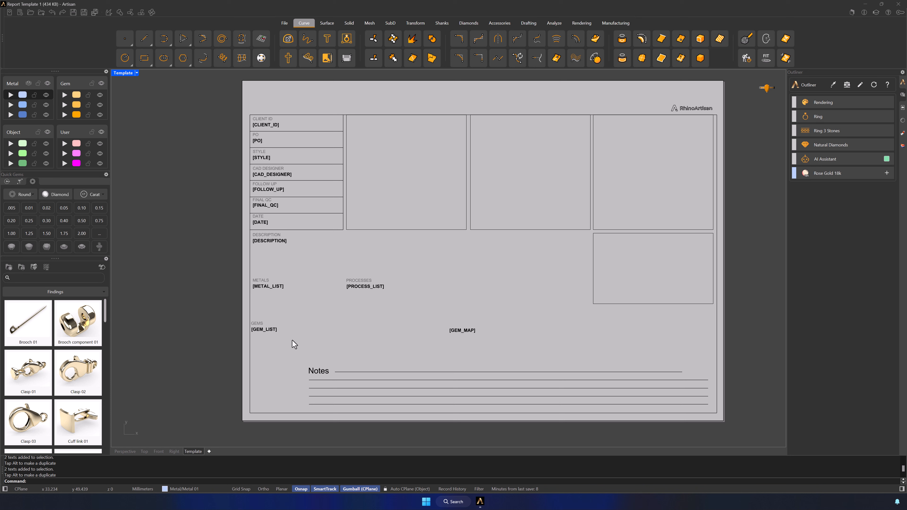
Step: Shift the GEMS label and [GEM_LIST] text slightly right, under the METALS texts
left_click(264, 324)
left_click_drag(282, 327, 285, 328)
left_click(488, 300)
Step: Create a default Cathedral ring shank in model space and return to the Template layout to preview it
left_click(441, 24)
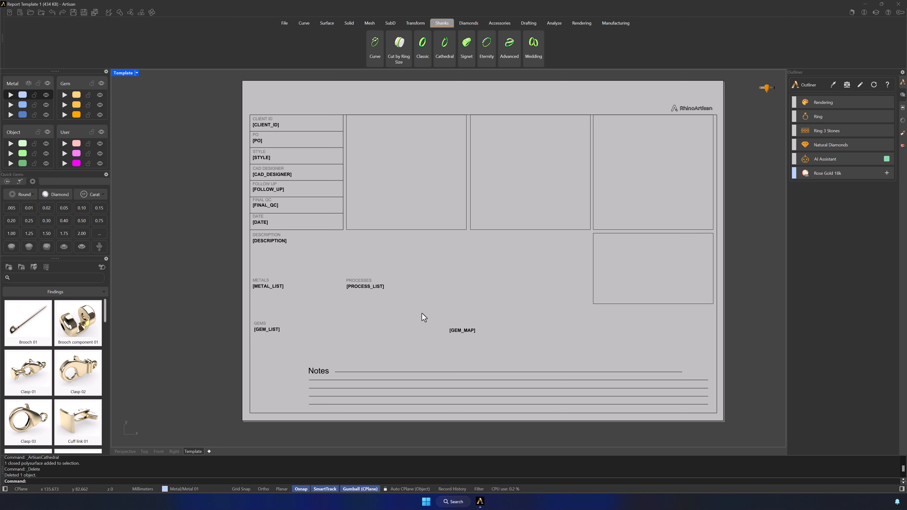
left_click(125, 452)
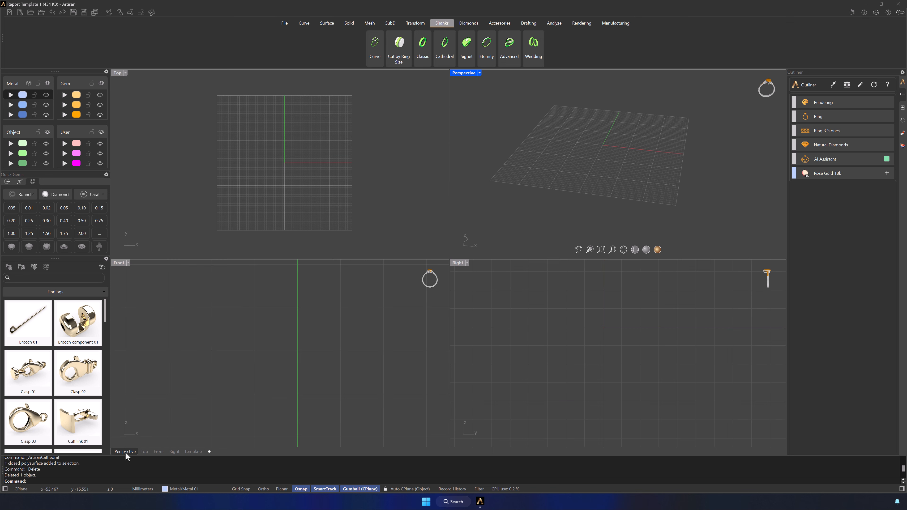
left_click(444, 45)
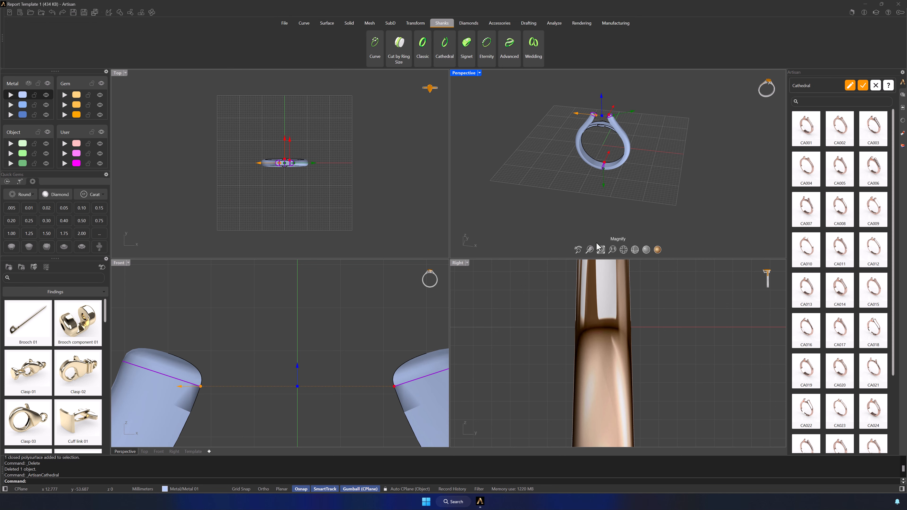
left_click(864, 86)
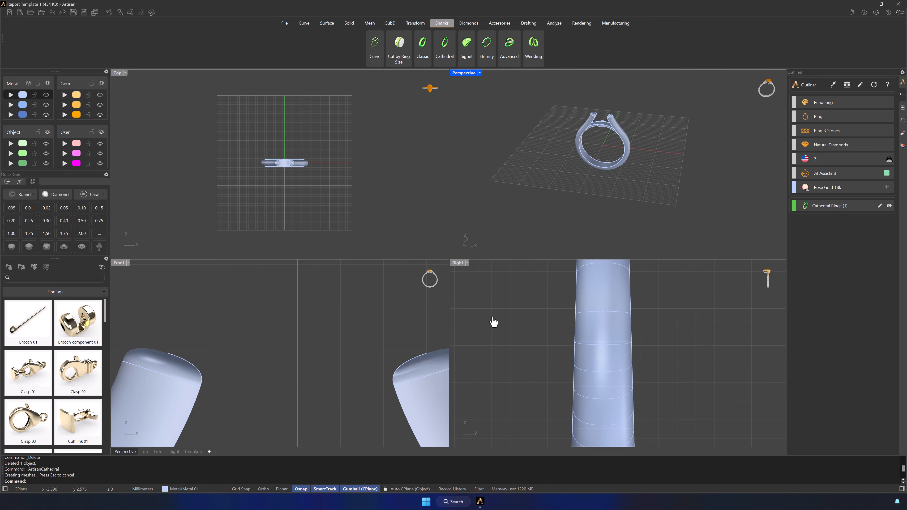
left_click(189, 452)
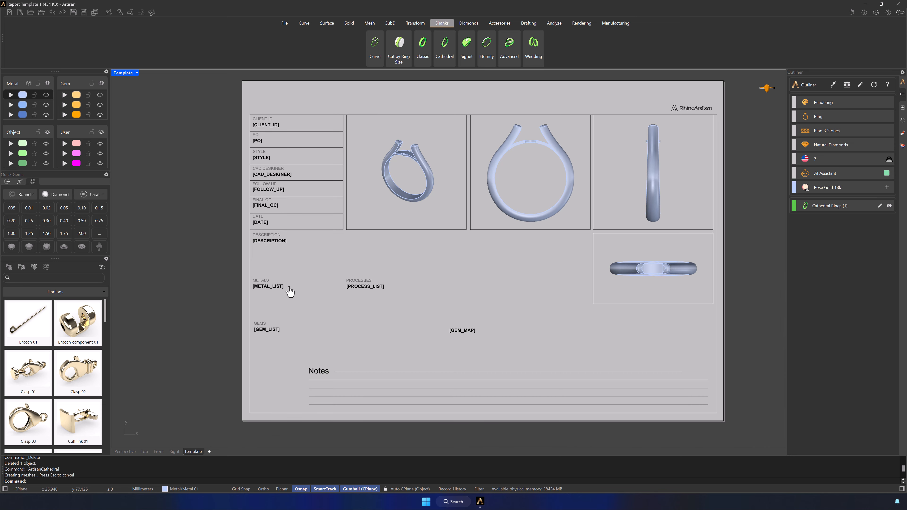
Step: Enlarge the ring inside the Perspective detail view and set that view's display mode to Rendered
double_click(410, 187)
scroll(409, 178, "up", 2)
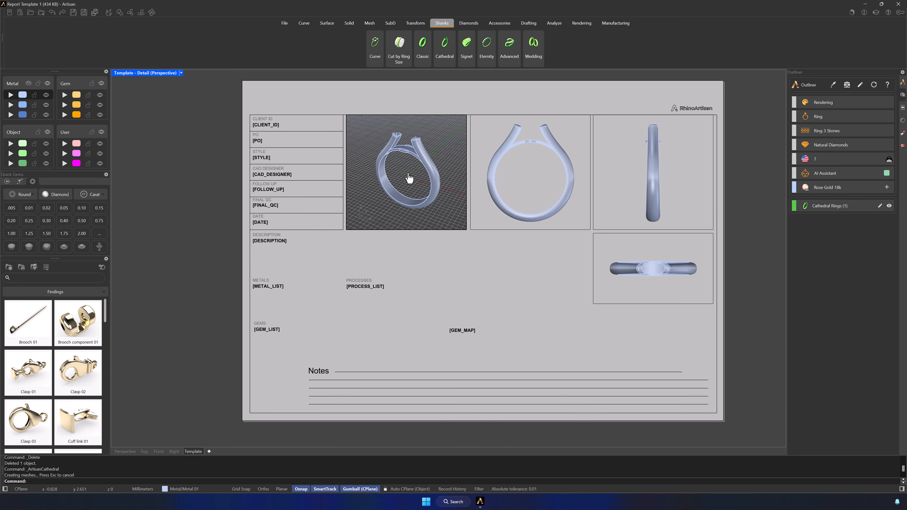
middle_click(408, 174)
double_click(436, 173)
middle_click(448, 209)
double_click(364, 159)
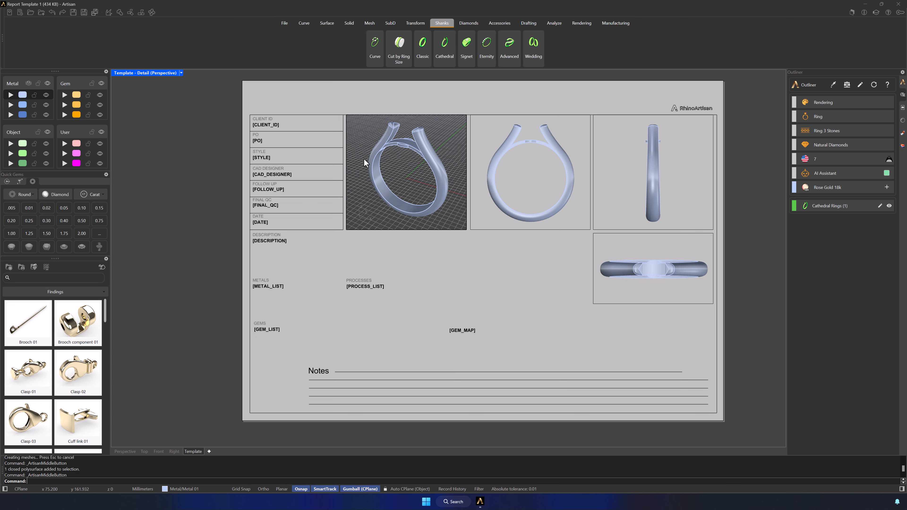
left_click(181, 73)
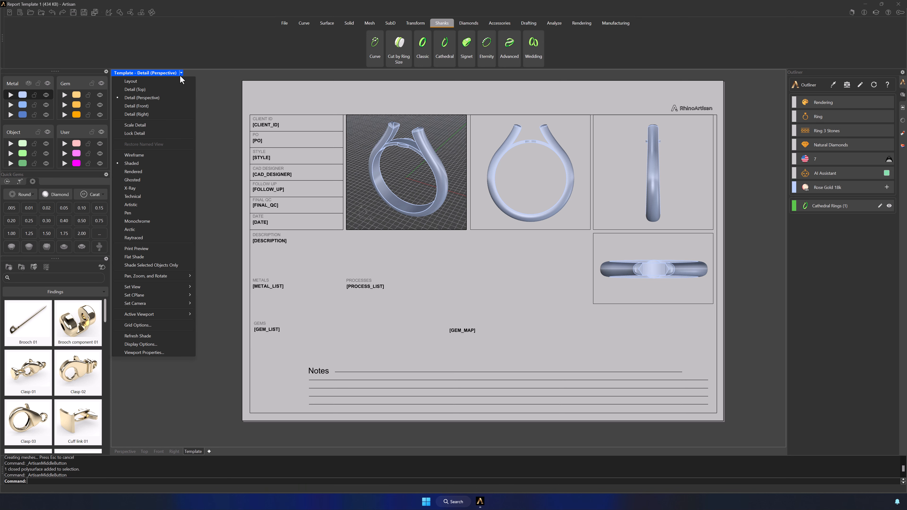
left_click(166, 170)
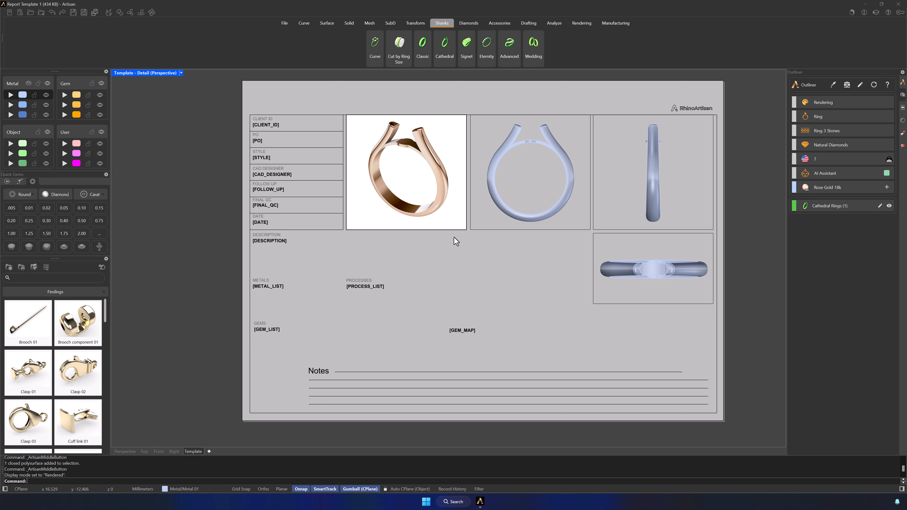
double_click(456, 226)
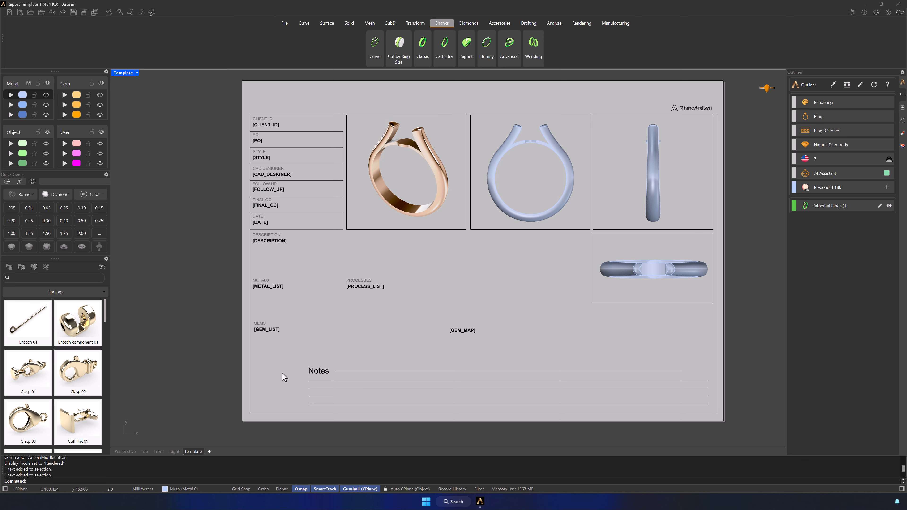
Step: Delete the Cathedral ring from model space and return to the Template layout
left_click(123, 452)
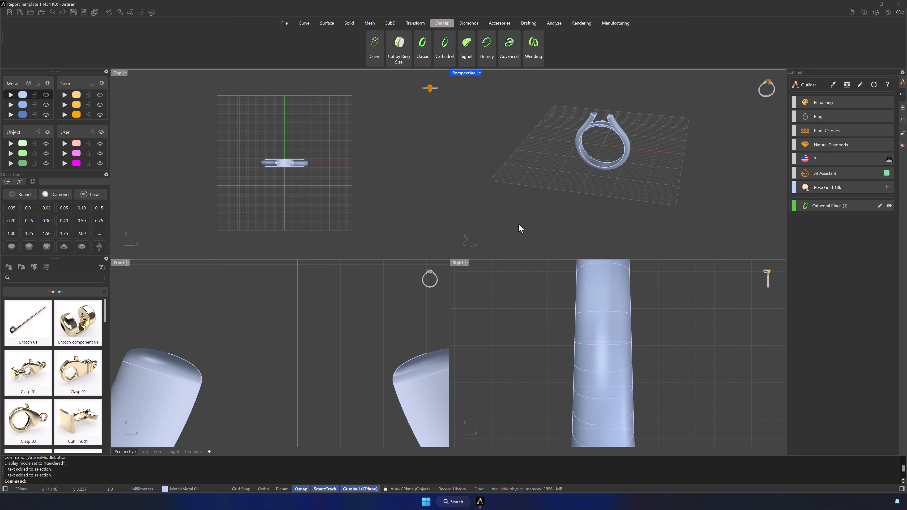
left_click(568, 108)
key("Delete")
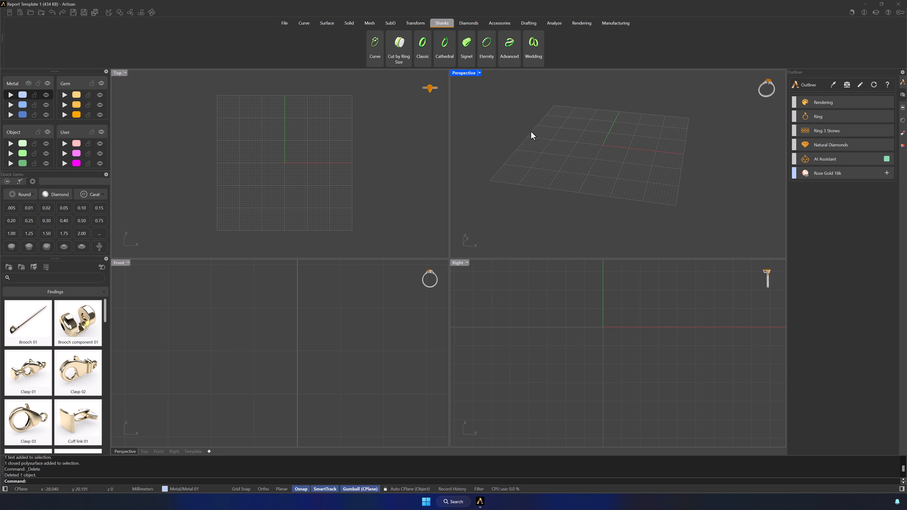
left_click(193, 452)
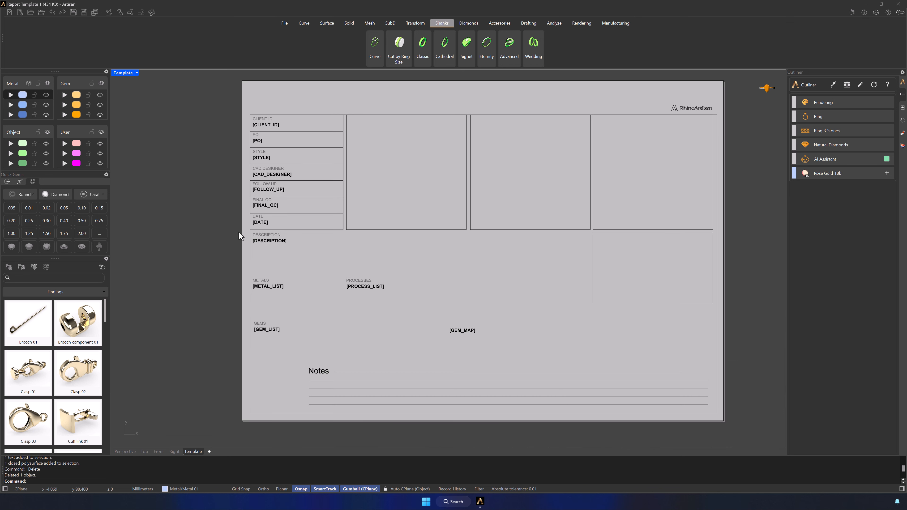
left_click(284, 23)
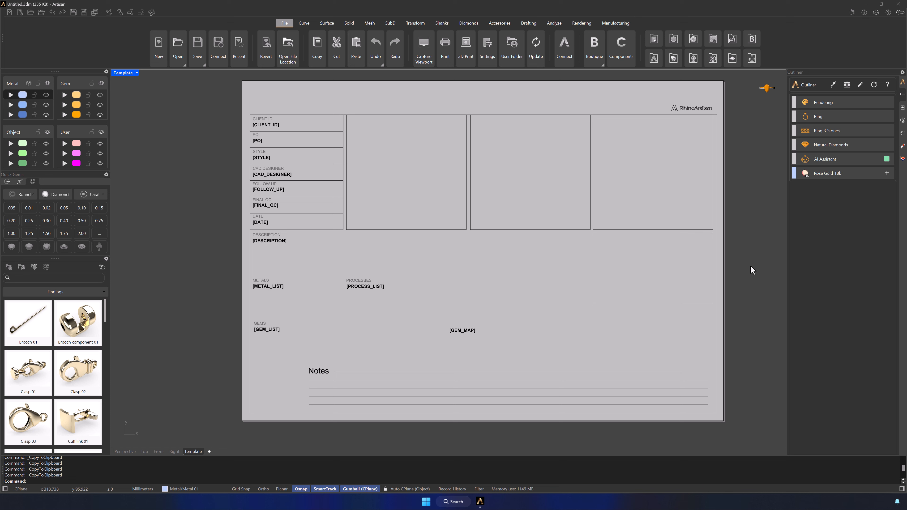
Step: Open the Artisan user folder, copy its address and close the folder window
left_click(513, 45)
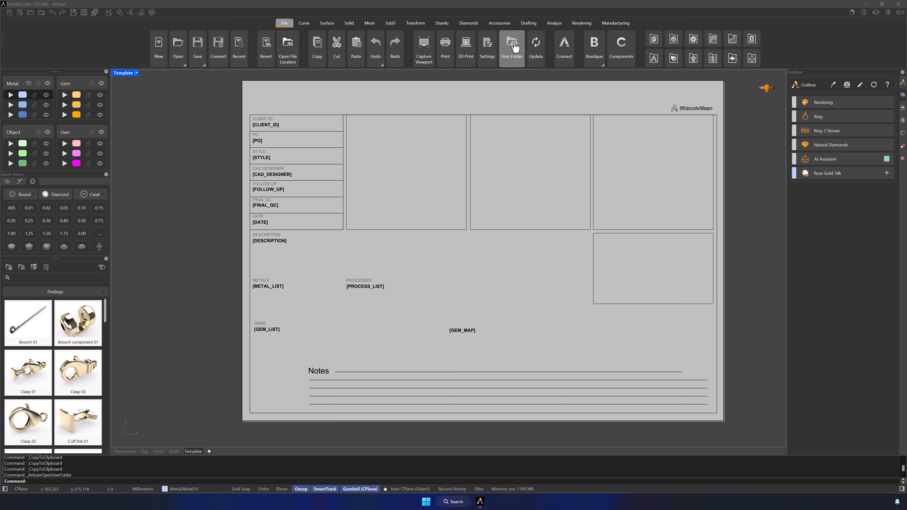
right_click(478, 129)
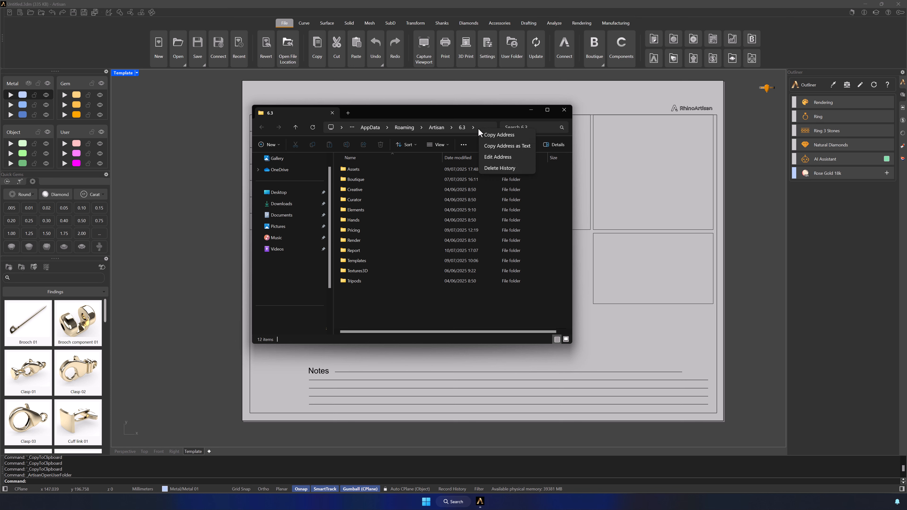
left_click(495, 138)
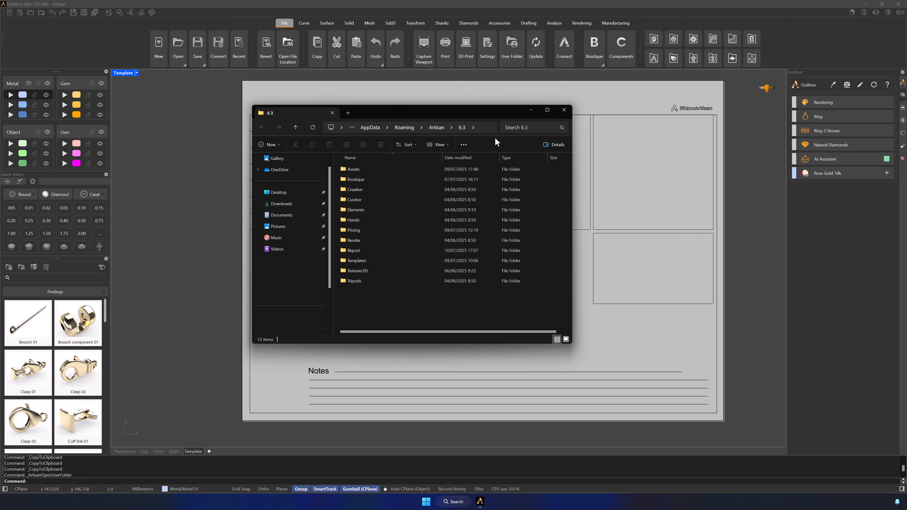
left_click(564, 110)
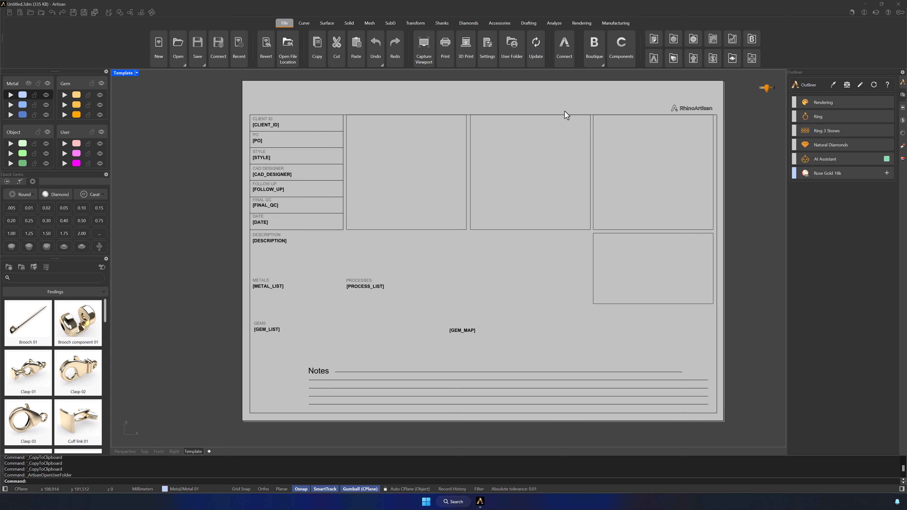
Step: Save the file as Report Template RhinoArtisan in the Report folder inside the copied user folder path
left_click(203, 65)
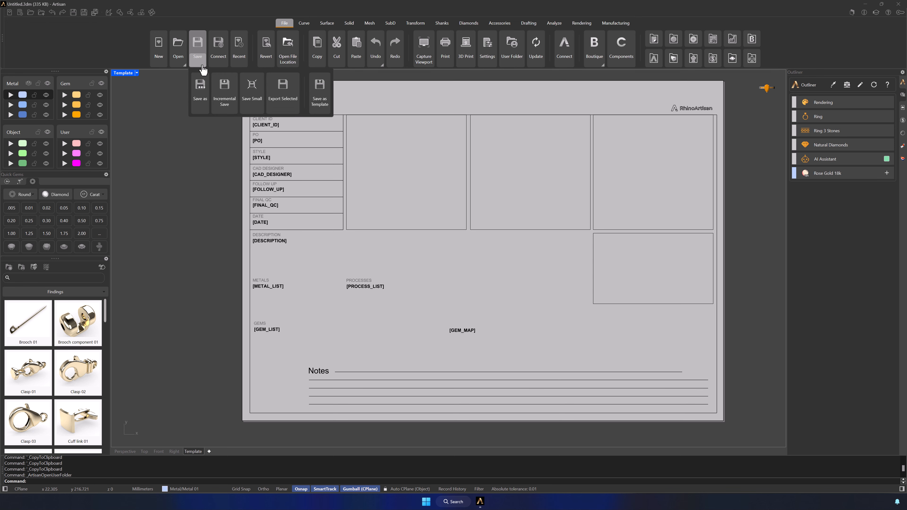
left_click(200, 108)
left_click(387, 130)
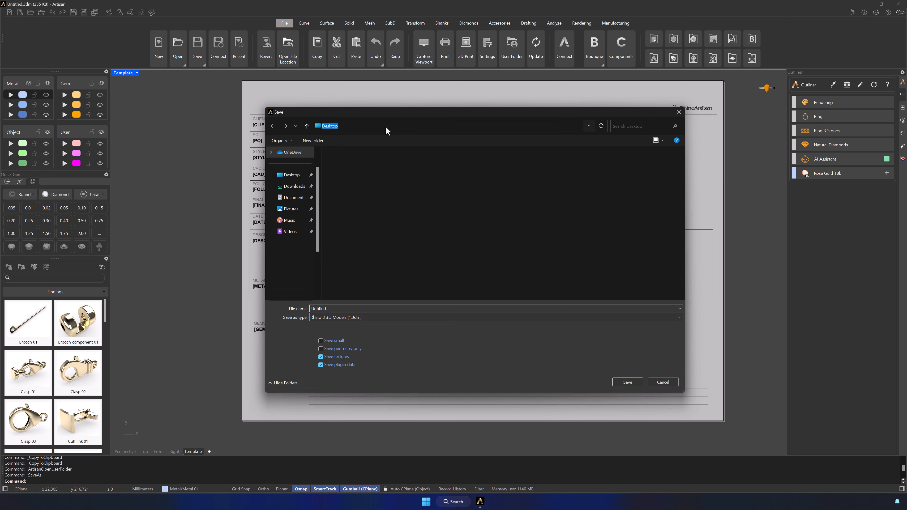
right_click(385, 124)
left_click(406, 159)
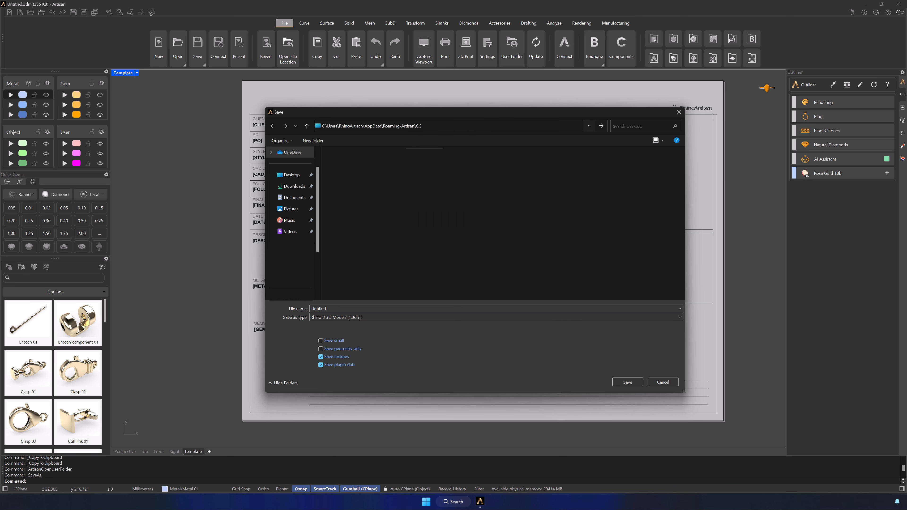
key("Return")
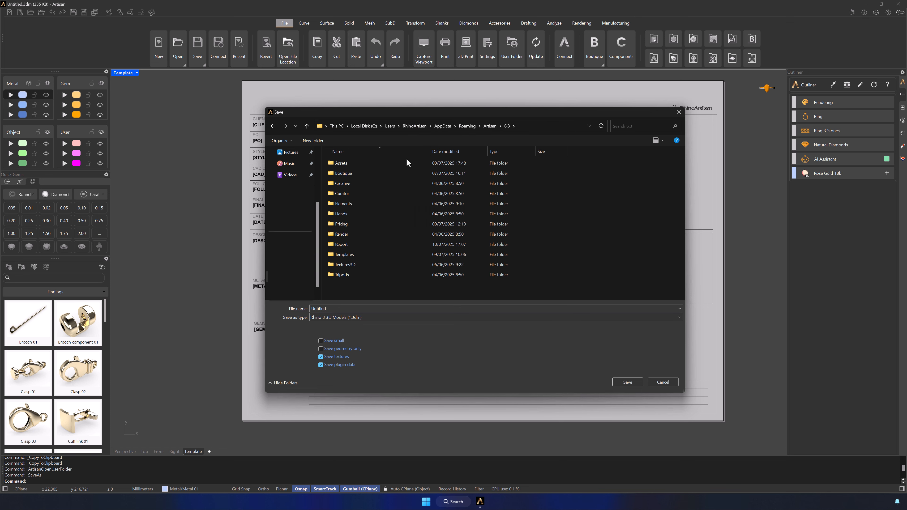
double_click(353, 243)
double_click(333, 321)
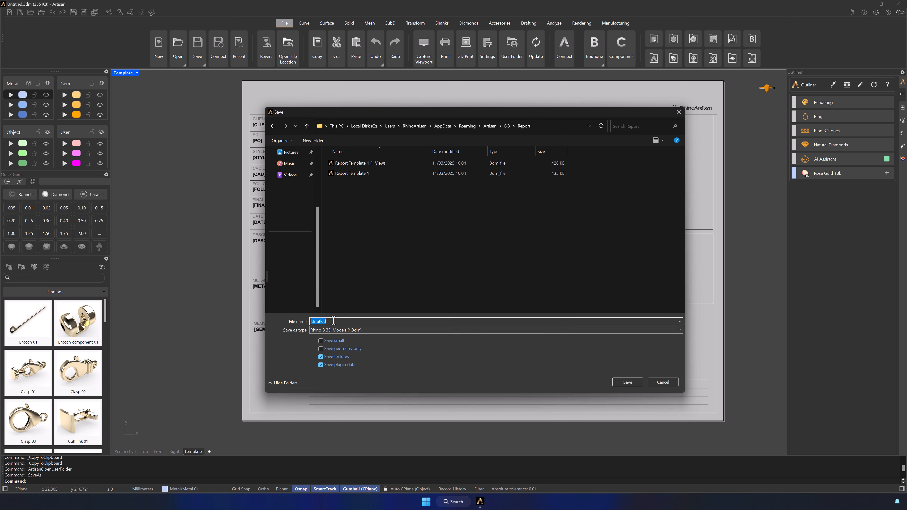
type("Template Report RhinoArtis")
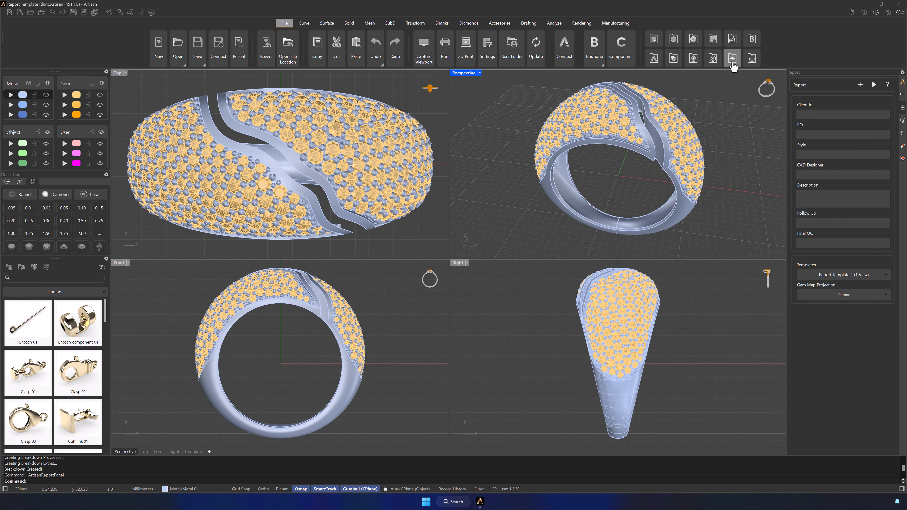
Step: For the pavé ring's report, enter client ID RhinoArtisan, the purchase order number and style RA-1001
type("RhinoArtisan")
left_click(813, 135)
type("PO-50125")
left_click(813, 154)
type("RA-1001")
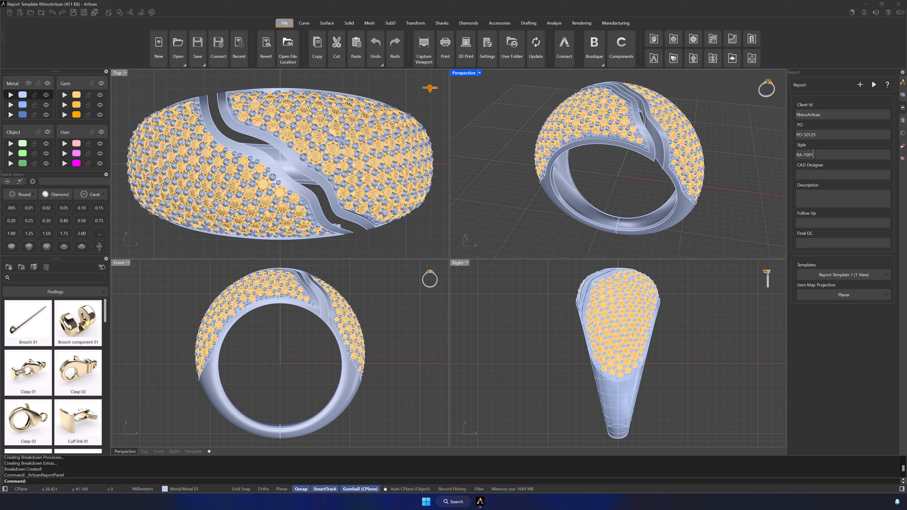
Step: Enter the CAD designer's name and the description "Open Ring with two areas. Hollow with confort fit" in the report
left_click(815, 175)
type("John")
left_click(818, 192)
type("Open Ring with two areas. Hollow with confort ffit")
key("BackSpace")
key("BackSpace")
key("BackSpace")
type("it")
Step: Fill in the names of the people responsible for follow-up and final QC in the report
left_click(807, 223)
type("Henry")
left_click(817, 243)
type("Ashley")
Step: Choose the Report Template RhinoArtisan template and set the gem map projection to Spherical
left_click(857, 277)
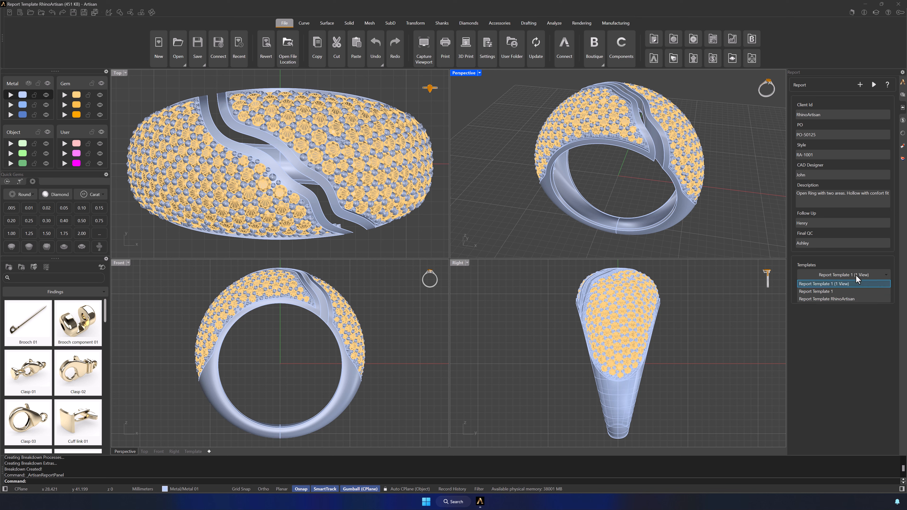
left_click(843, 301)
left_click(843, 301)
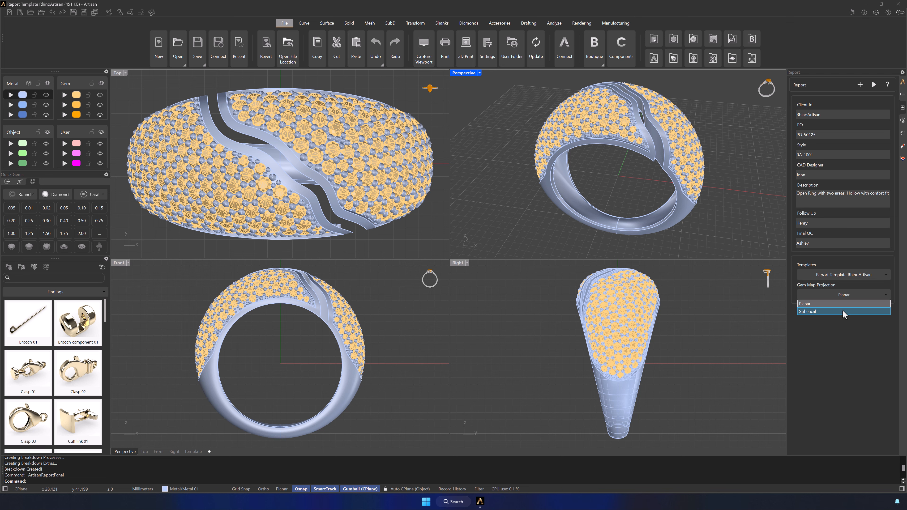
left_click(843, 309)
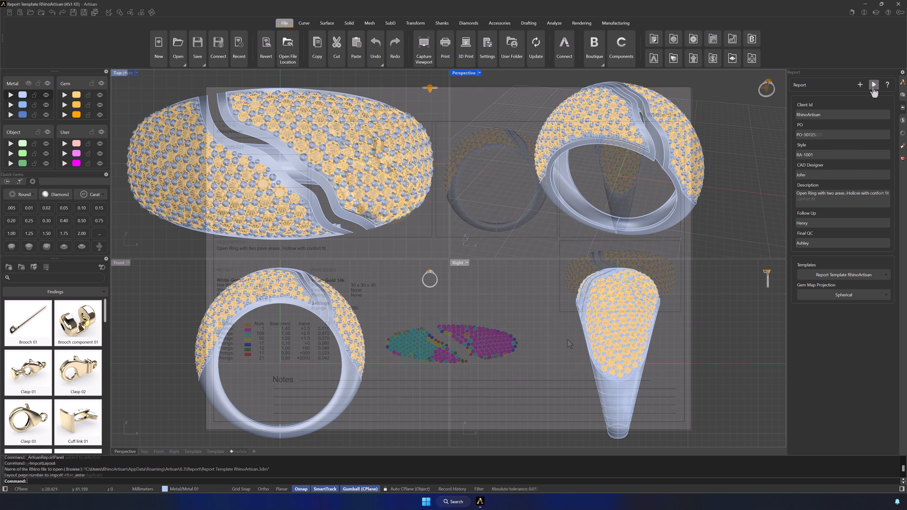